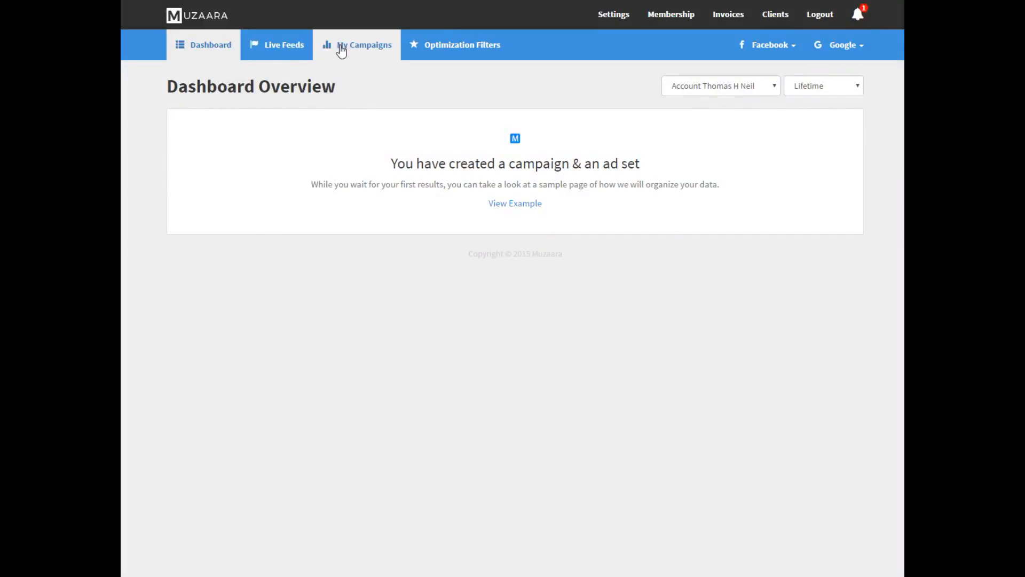
Start a new Facebook campaign, name it Summer-Sale and set its objective to Conversions.
left_click(281, 48)
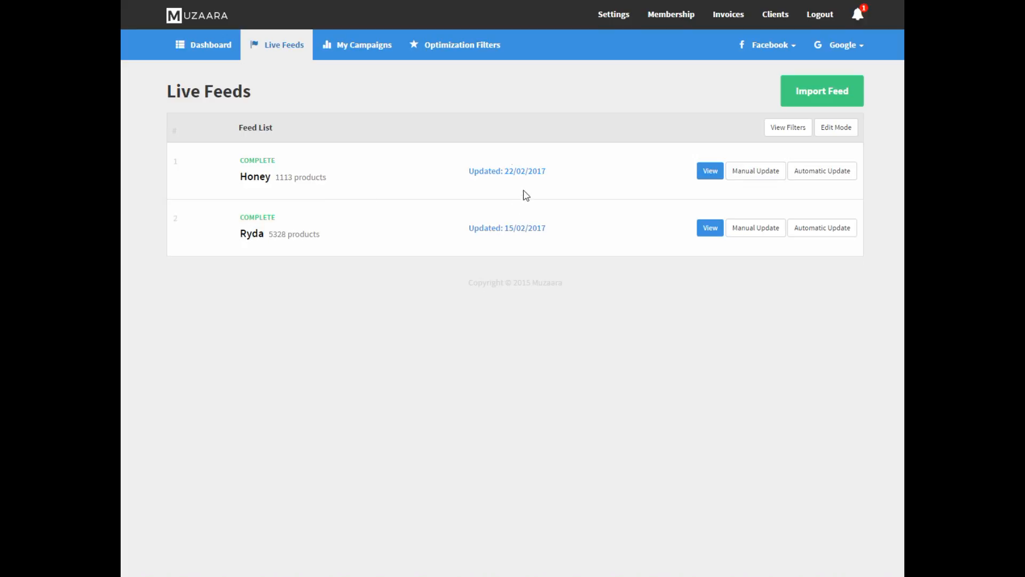
left_click(366, 52)
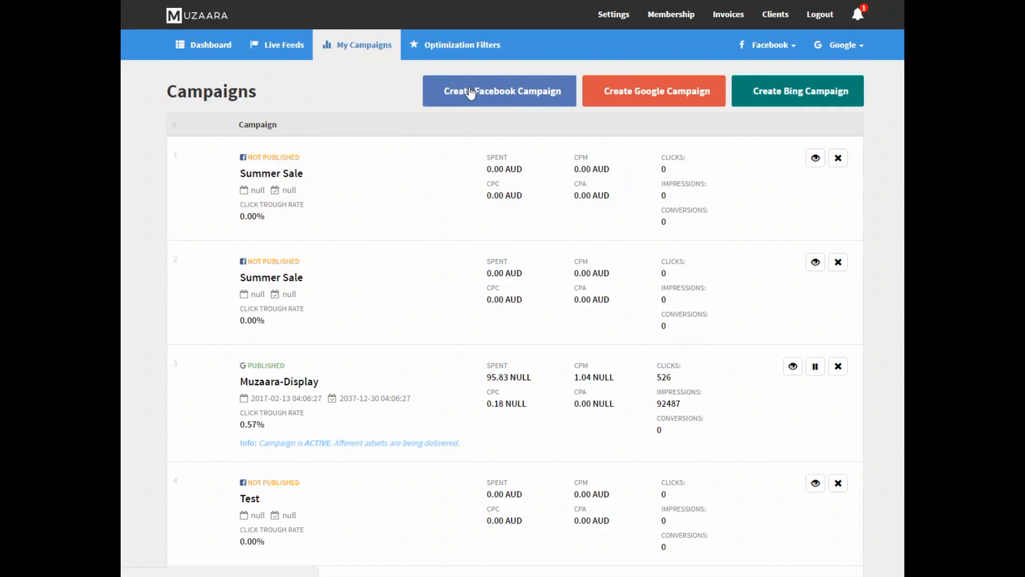
left_click(470, 92)
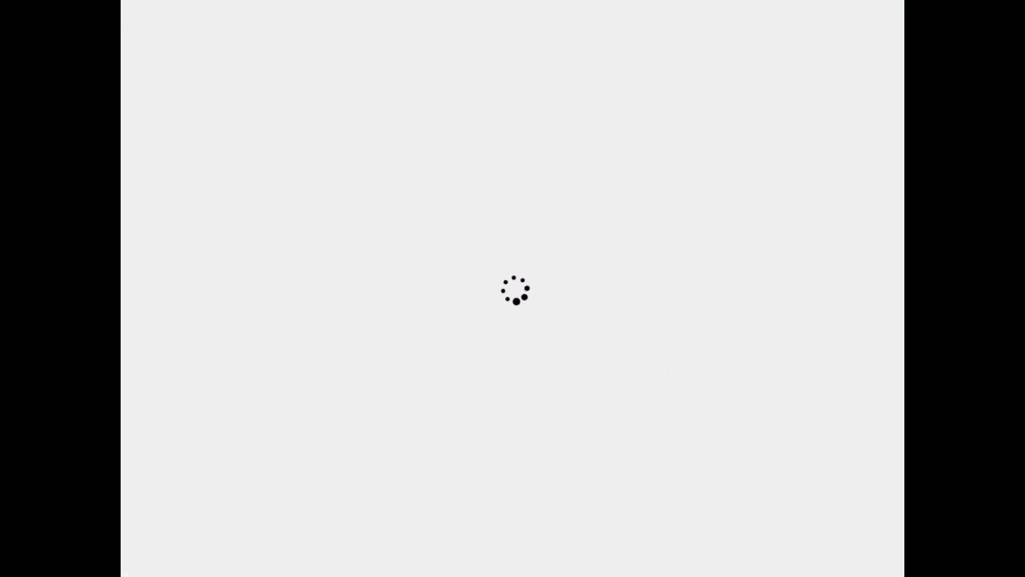
left_click(297, 170)
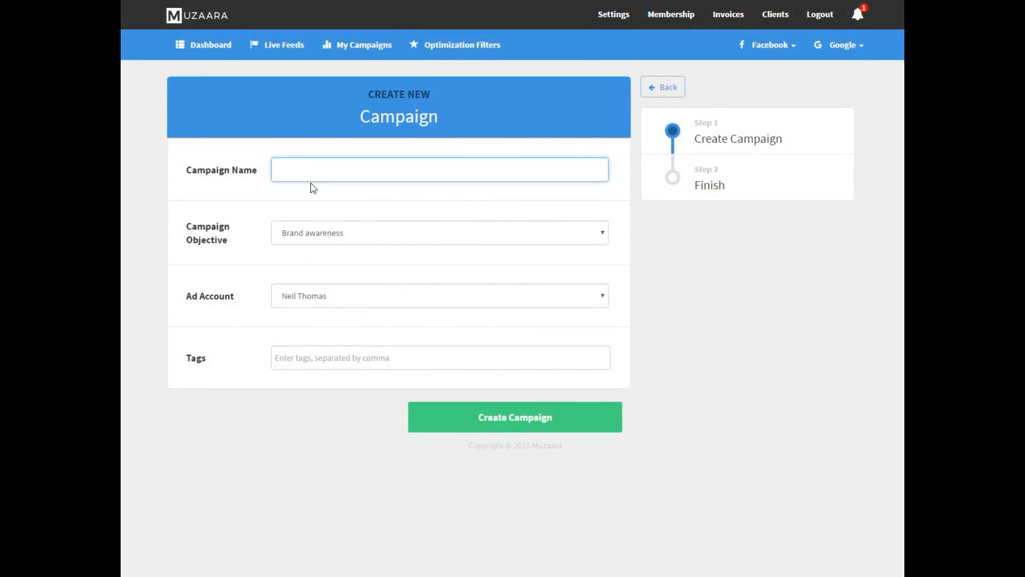
type("Summer-Sale")
left_click(297, 241)
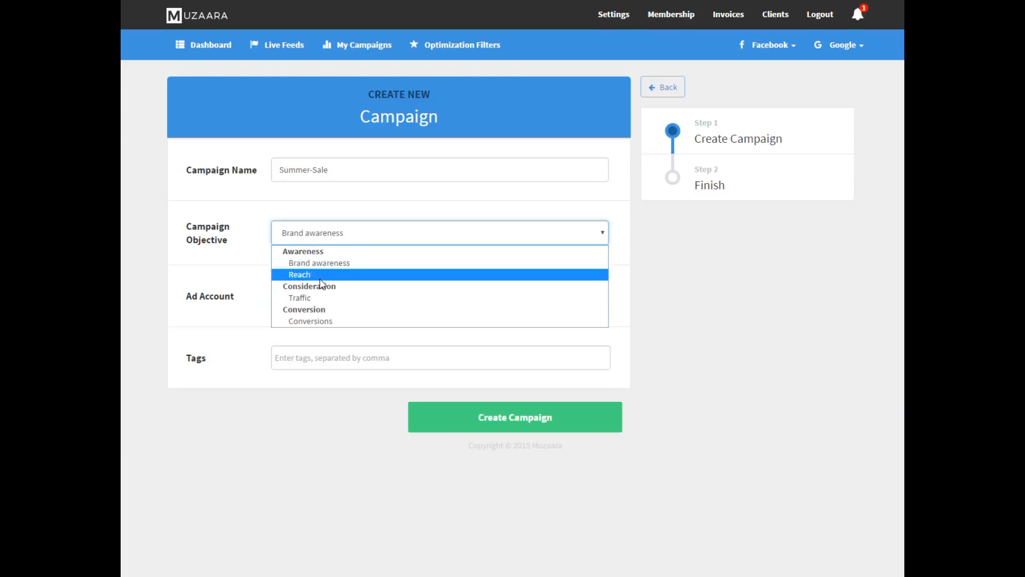
left_click(320, 327)
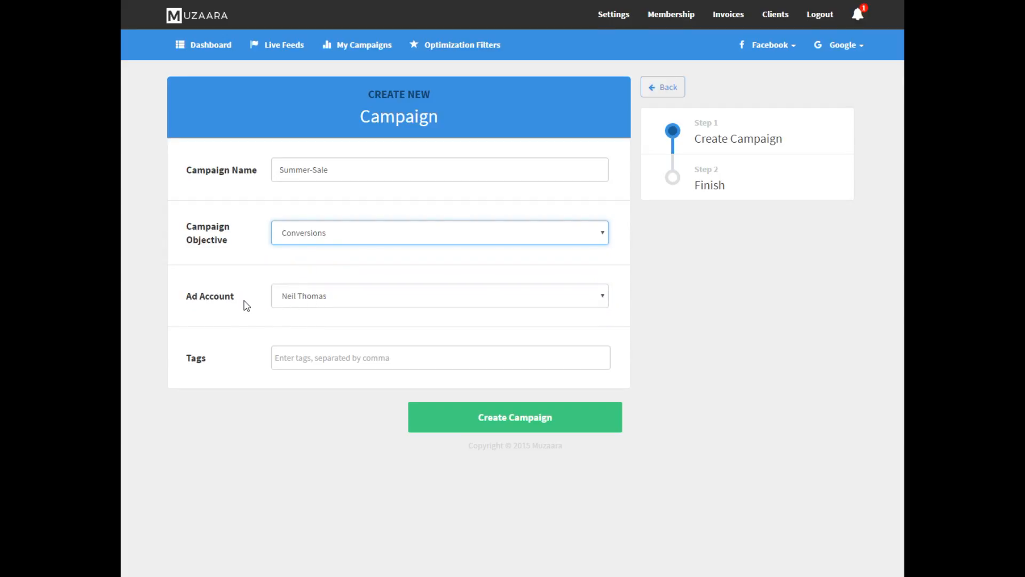
Choose the personal-name ad account, add the tags "summer sale" and "CPC", and create the campaign.
left_click(305, 302)
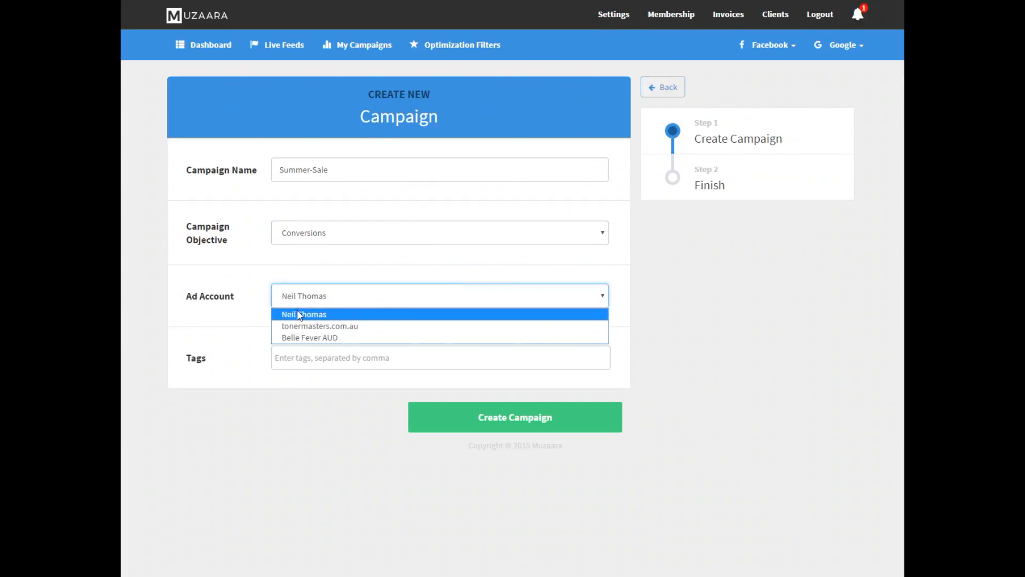
left_click(298, 313)
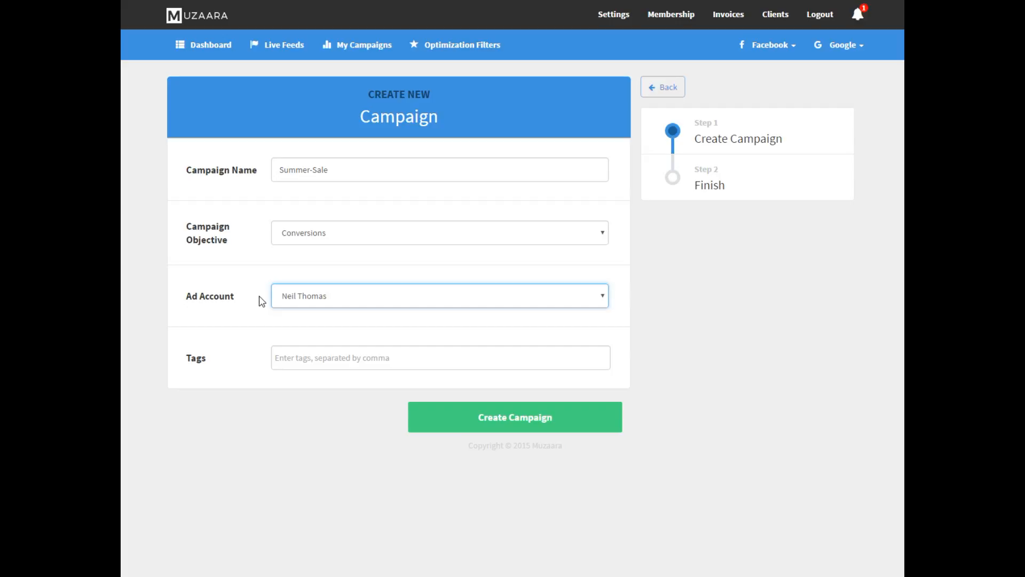
left_click(295, 354)
type("summer sale")
key("Return")
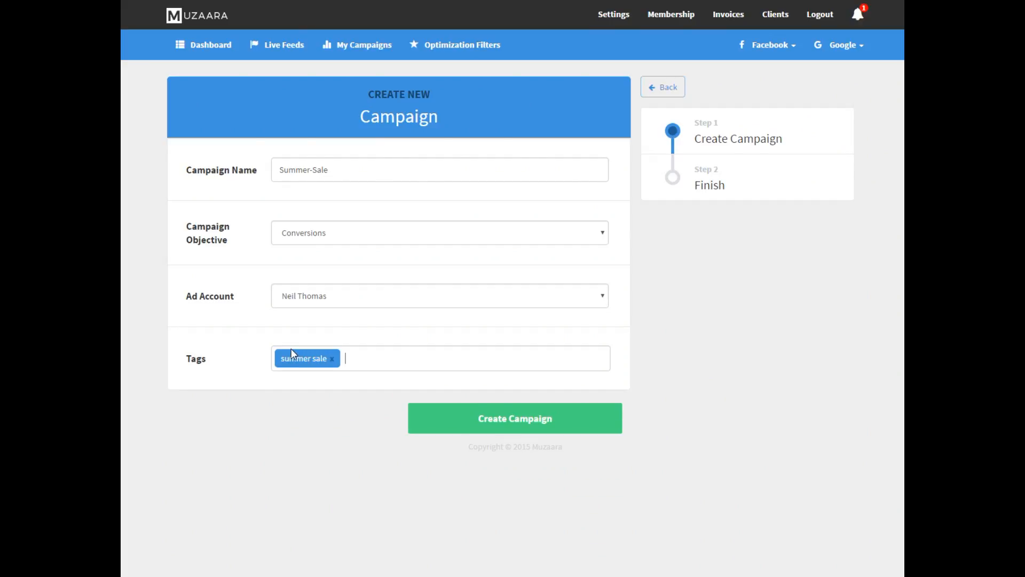
type("CPC")
key("Return")
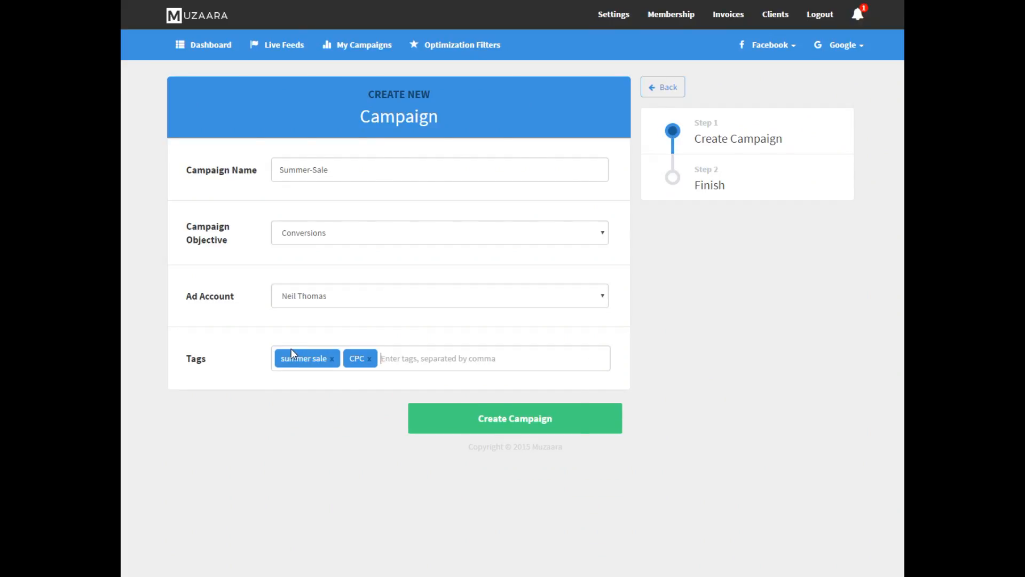
left_click(501, 430)
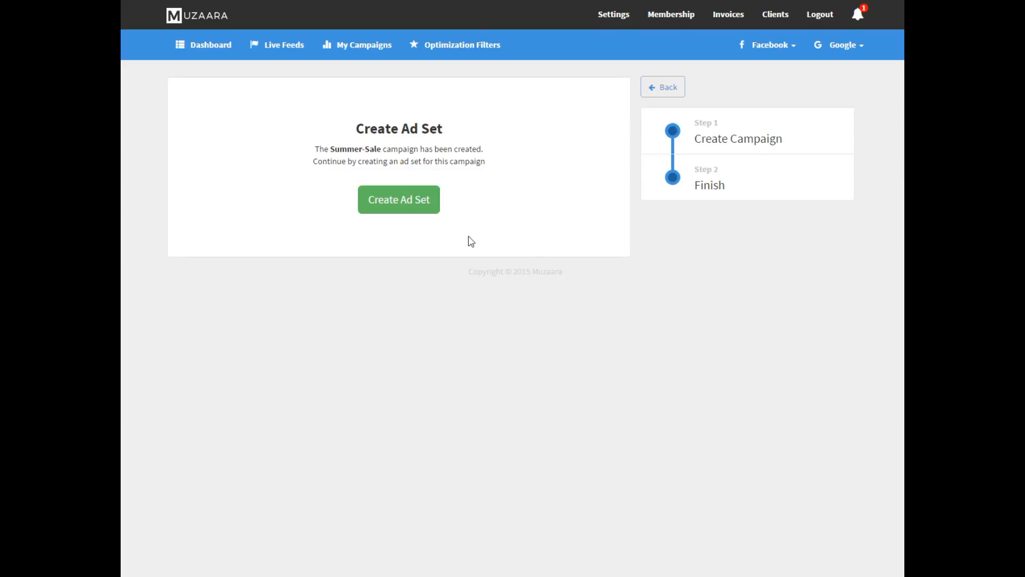
left_click(398, 209)
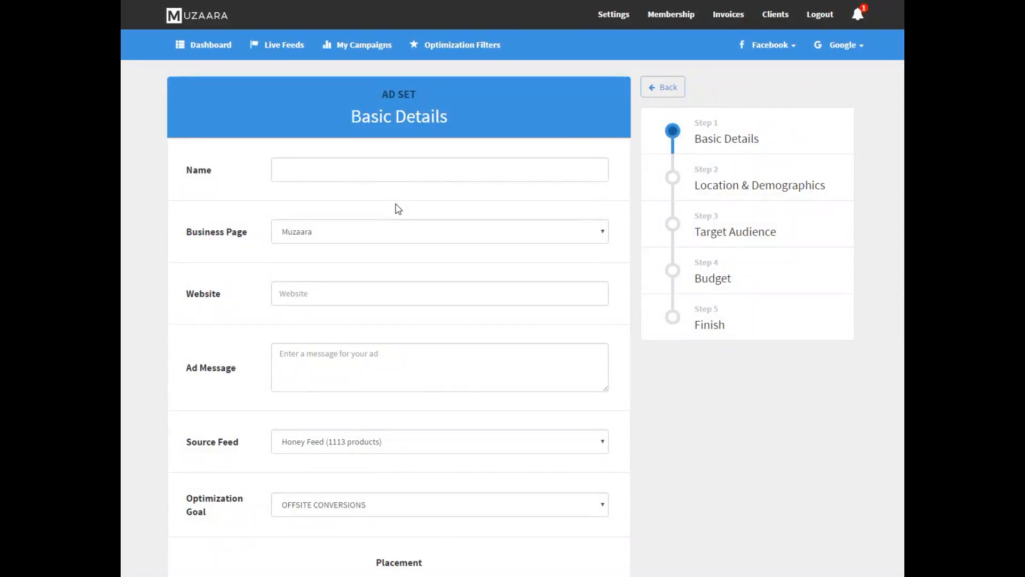
left_click(294, 163)
type("Summer-Sale-Mobile")
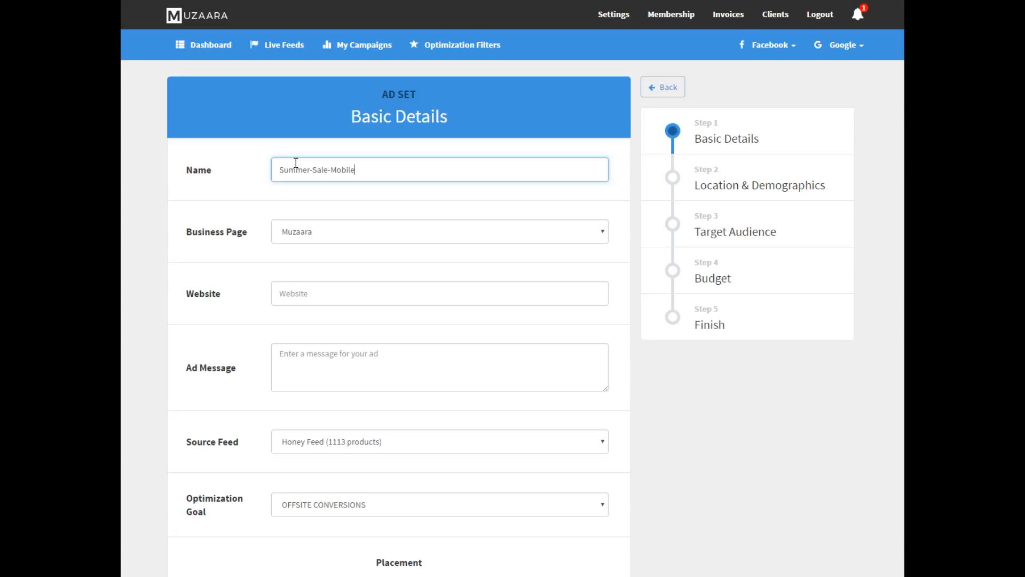
key("Tab")
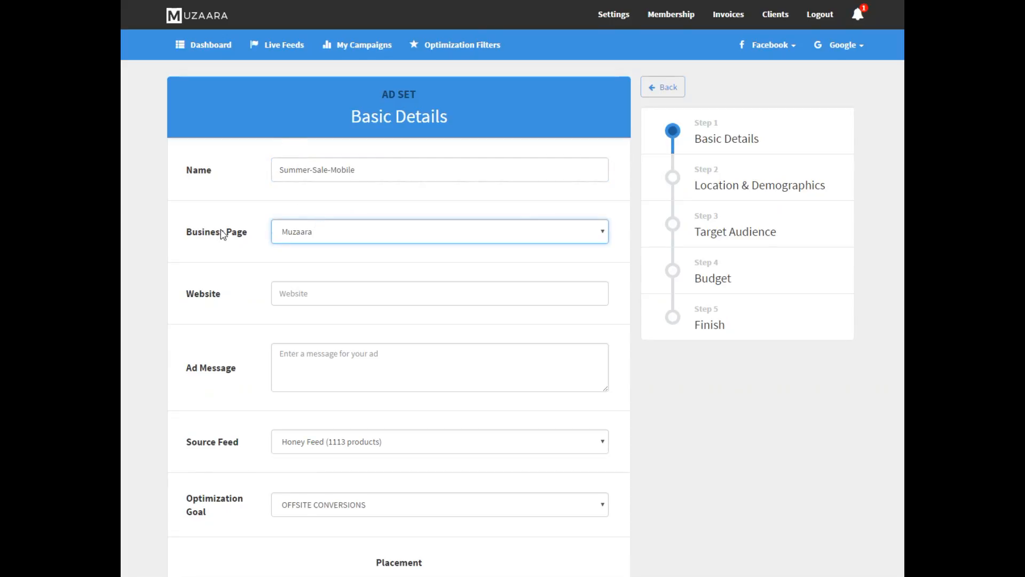
left_click(302, 234)
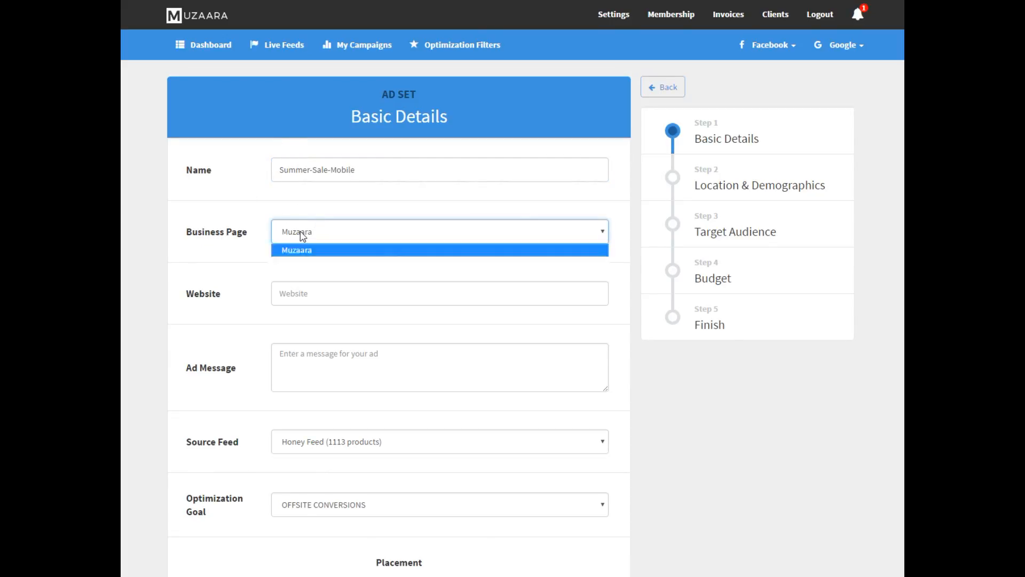
left_click(318, 249)
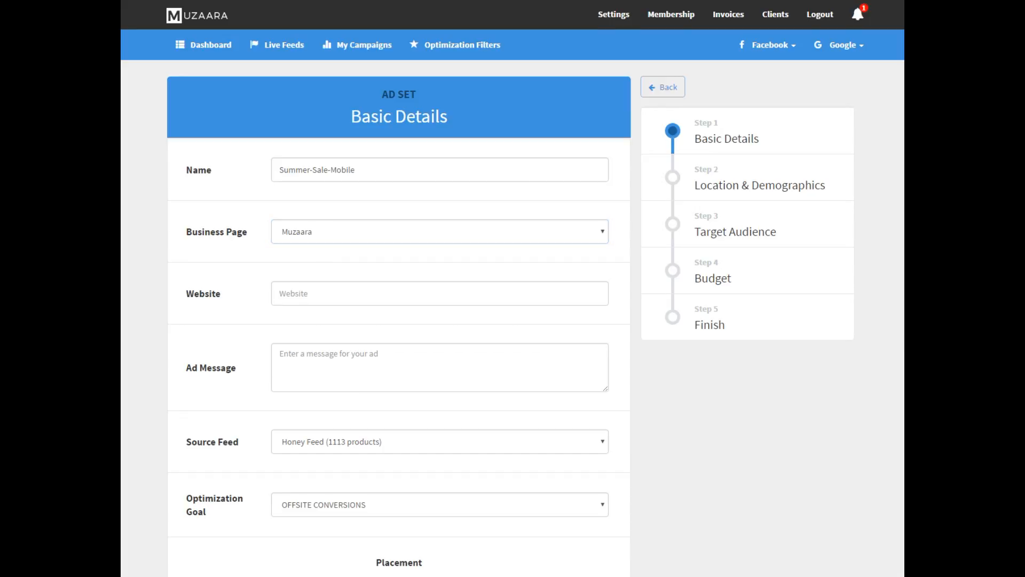
left_click(300, 298)
type("https://www.onehoneyboutique.com/")
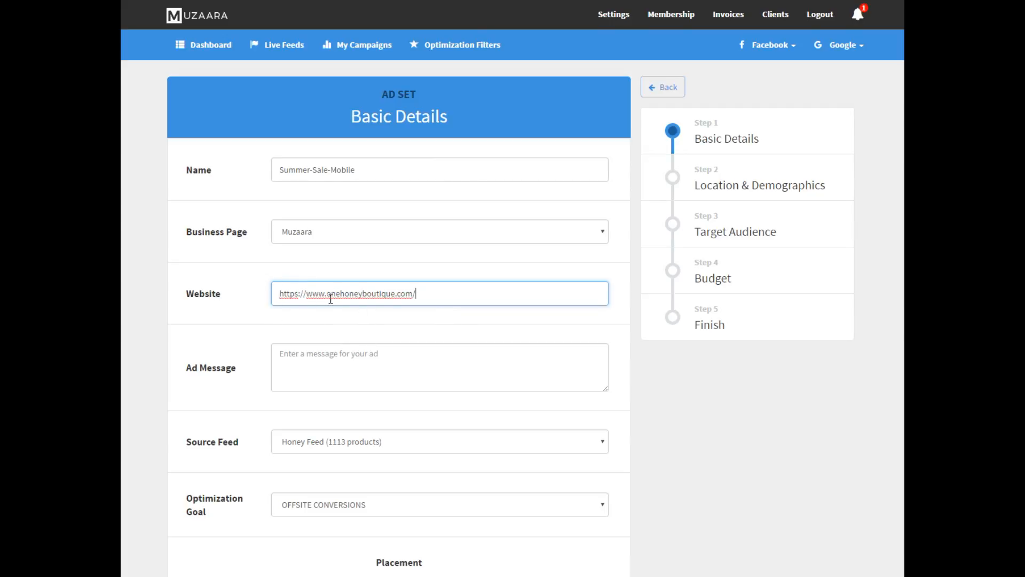
Try the ad messages "FREE SHIPPING ON ORDERS OVER $100" and "Summer Sale Up To 40 % Off".
left_click(339, 370)
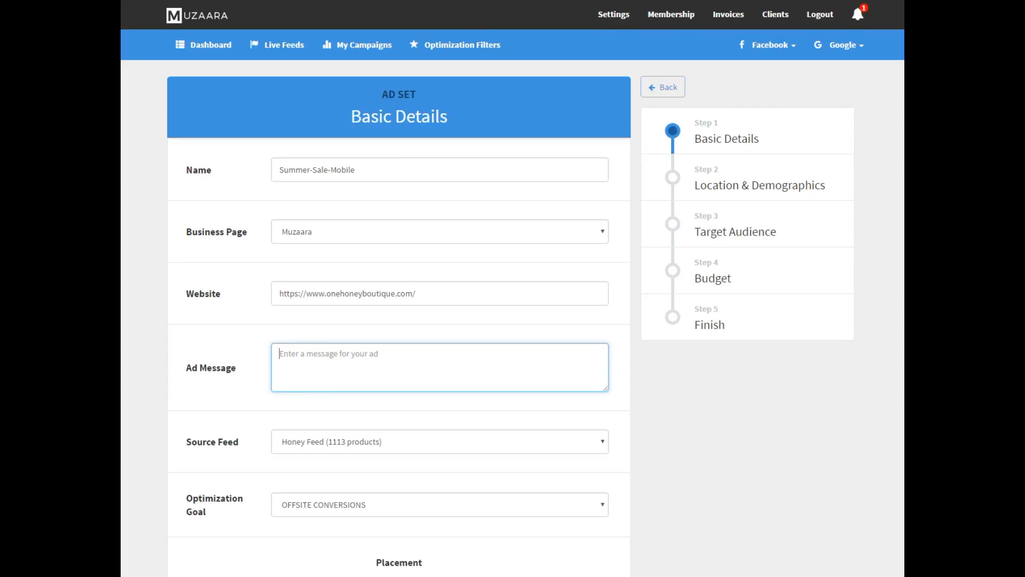
key("alt+Tab")
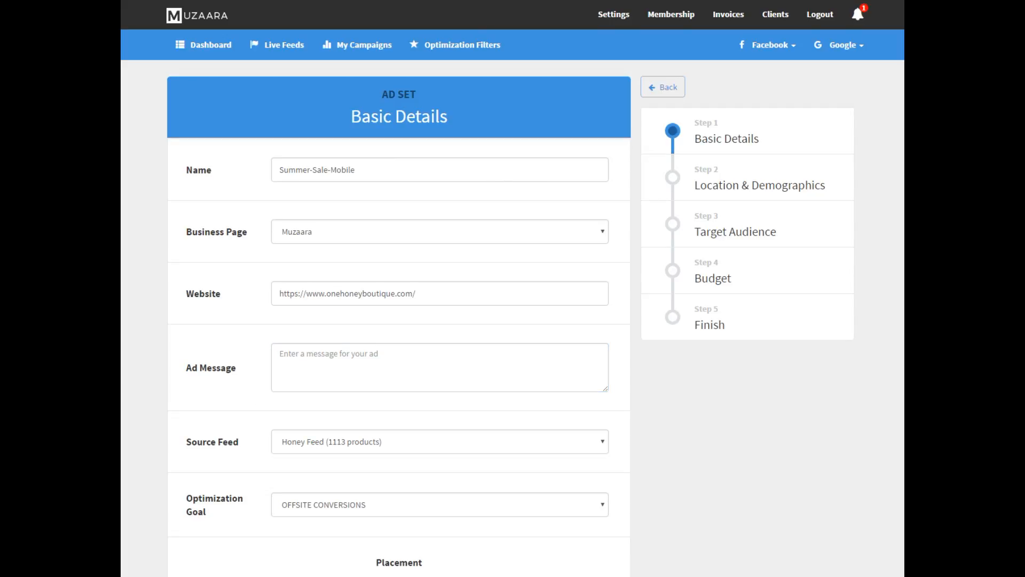
left_click(276, 366)
type("FREE SHIPPING ON ORDERS OVER $100")
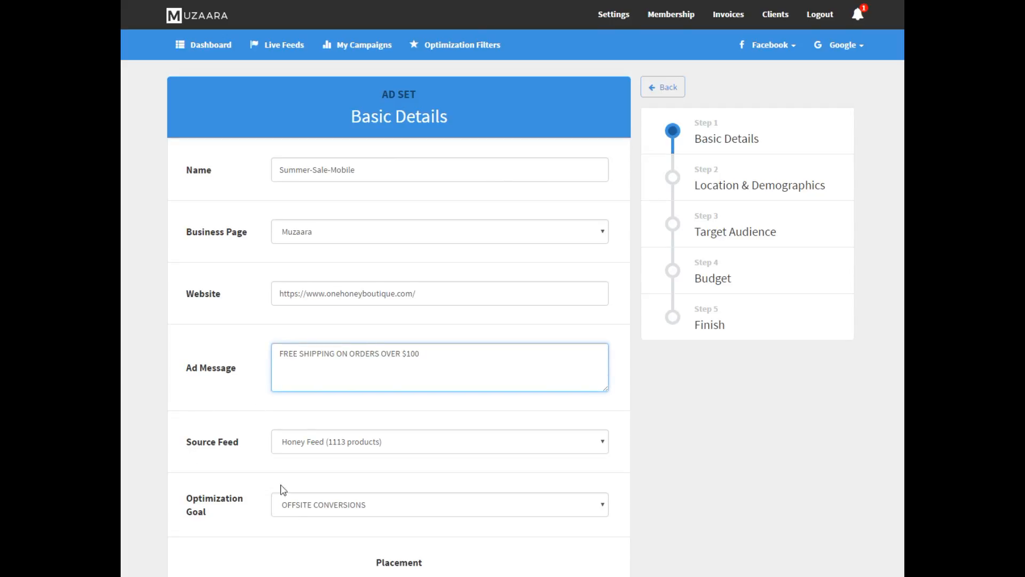
key("alt+Tab")
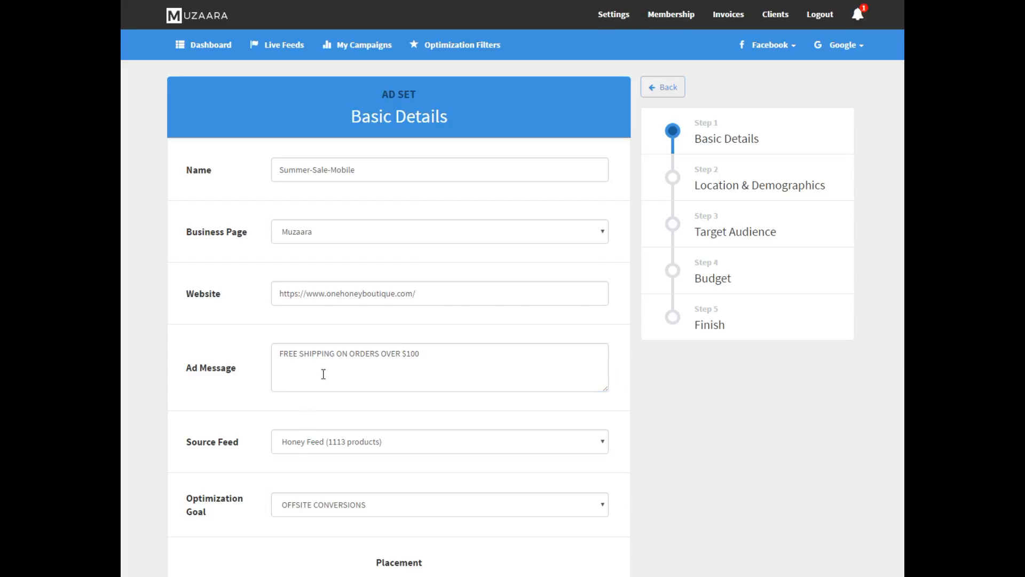
left_click(371, 359)
key("ctrl+a")
type("Summer Sale Up To 40 % Off")
Replace the ad message with: Use Coupon Code "SALE15" For 15% Off.
key("alt+Tab")
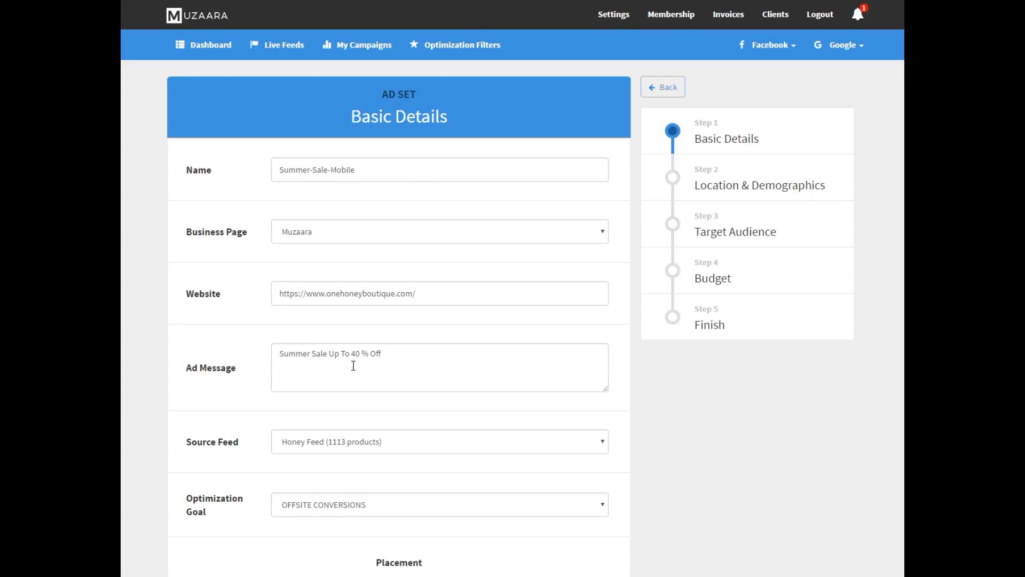
left_click(283, 352)
key("ctrl+a")
type("Use Coupon Code \"SALE15\" For 15% Off")
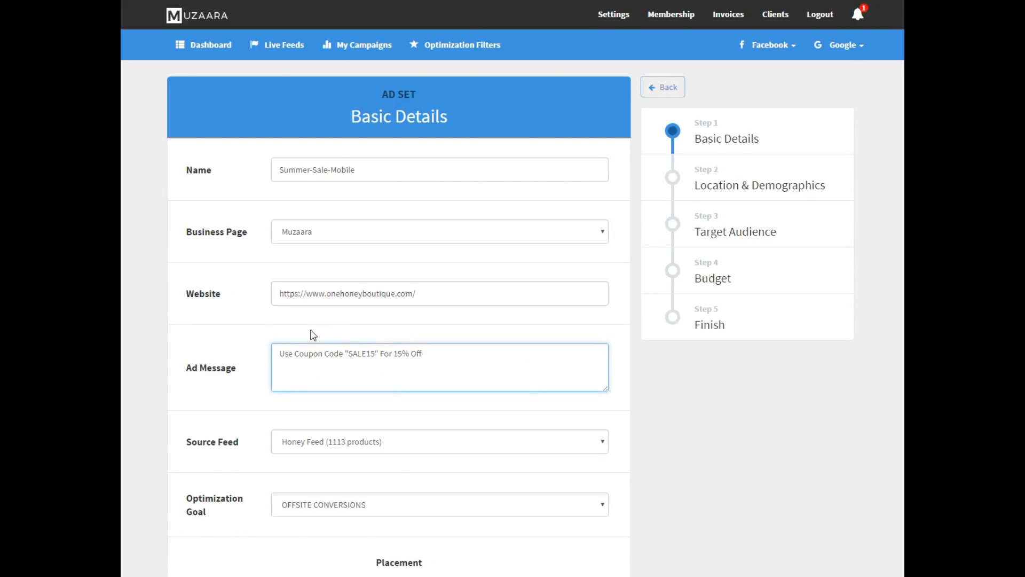
Select Honey Feed as the source feed and set the optimization goal to LINK CLICKS.
scroll(321, 363, "down", 1)
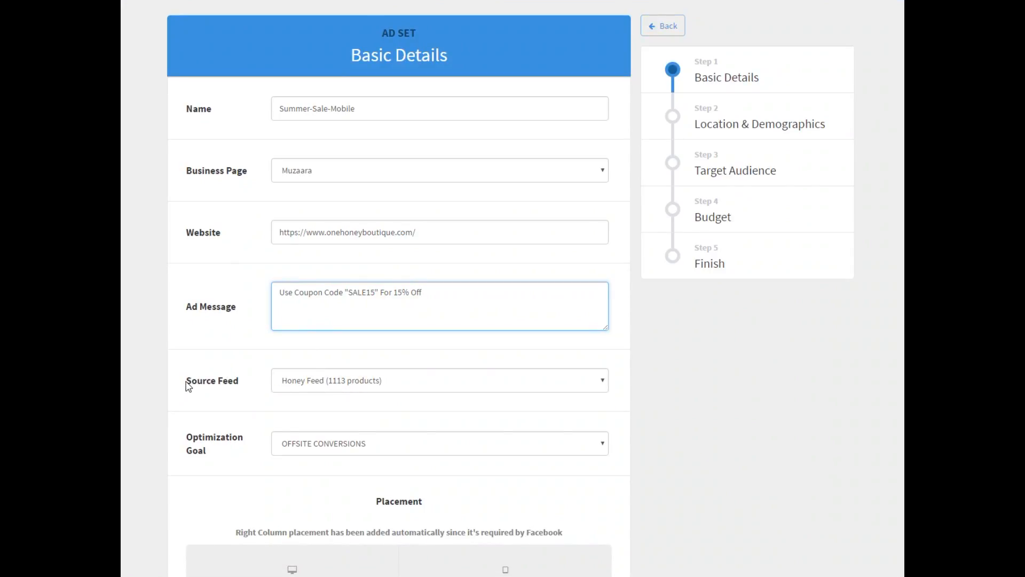
left_click(319, 387)
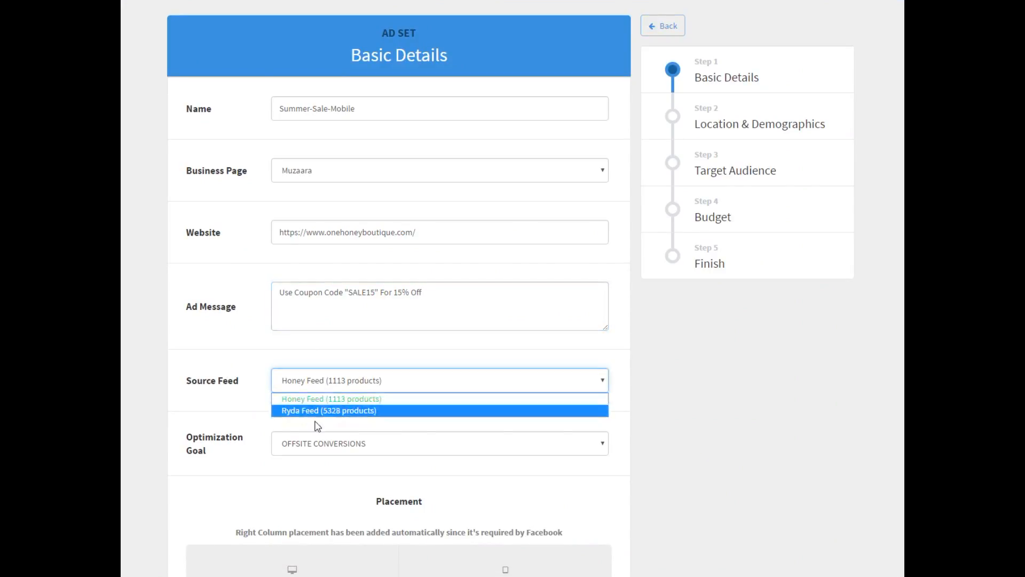
left_click(310, 399)
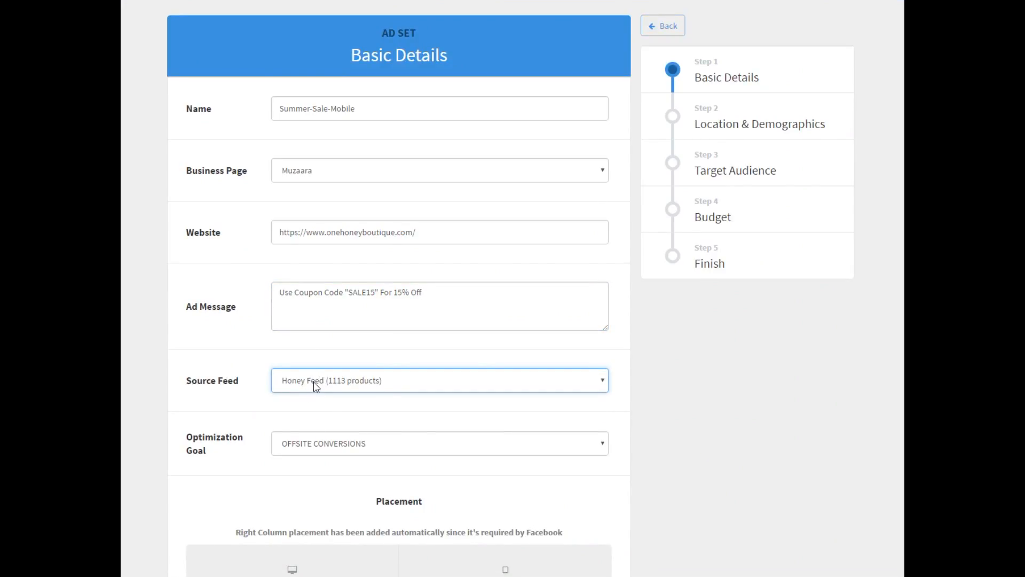
left_click(295, 447)
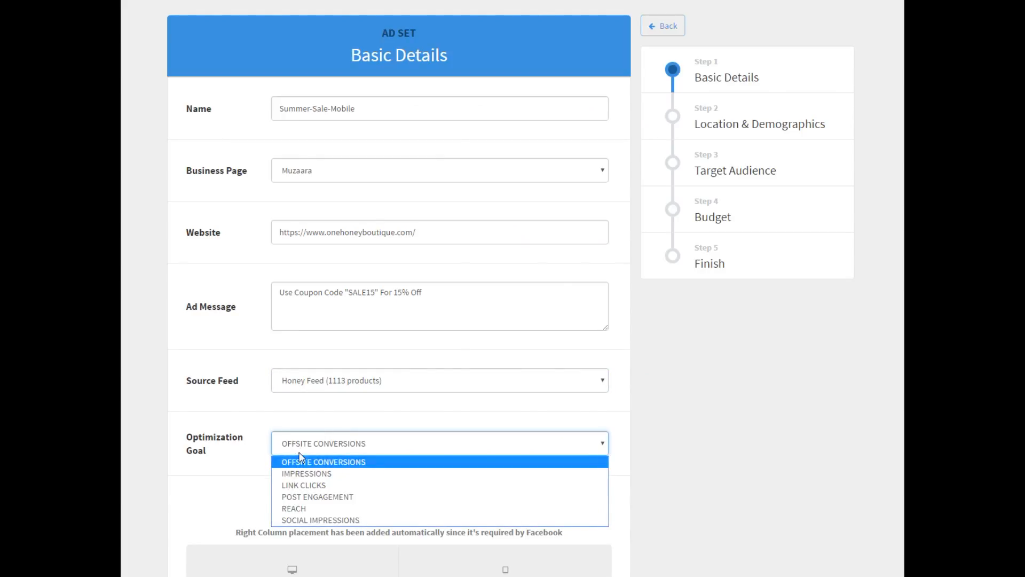
left_click(298, 486)
Set the placement to Mobile feed and the ad type to Carousel, and proceed to Location & Demographics.
scroll(295, 490, "down", 3)
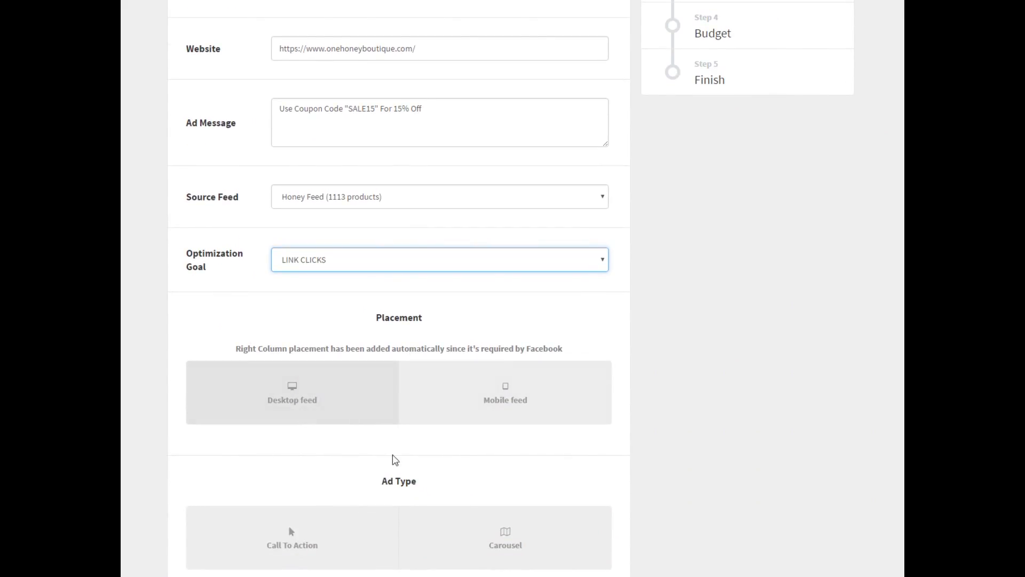
left_click(503, 409)
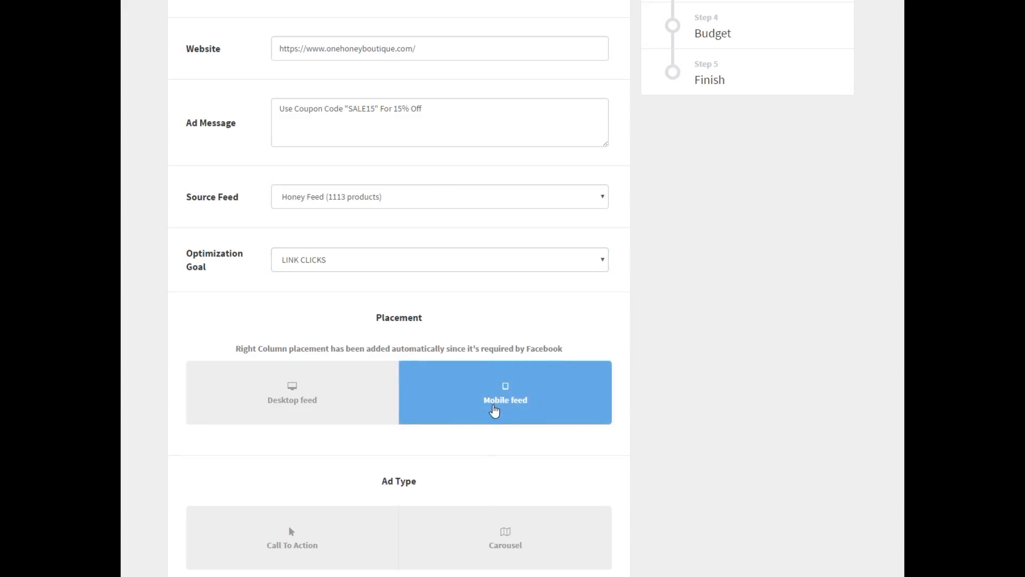
scroll(502, 404, "down", 2)
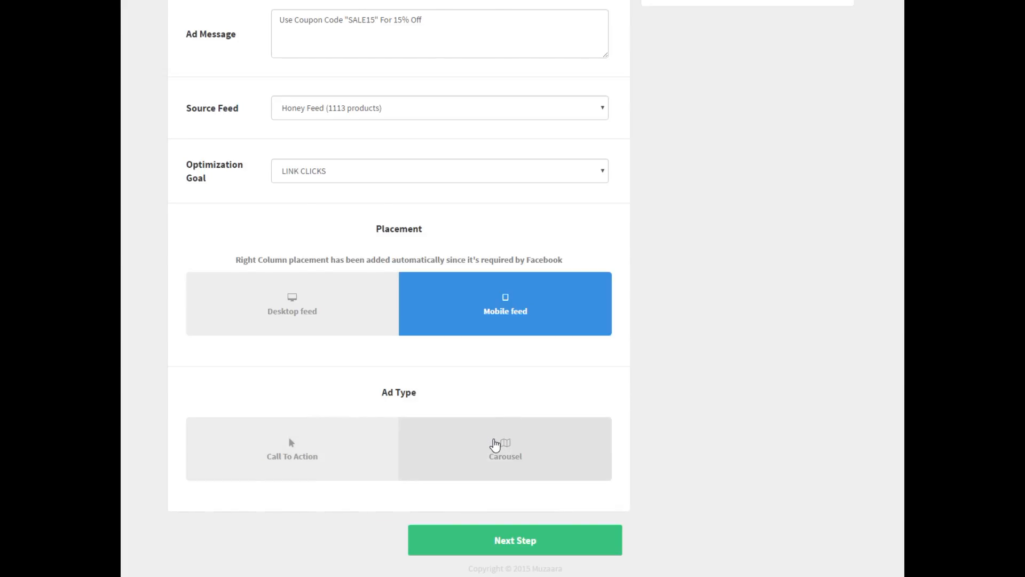
left_click(483, 454)
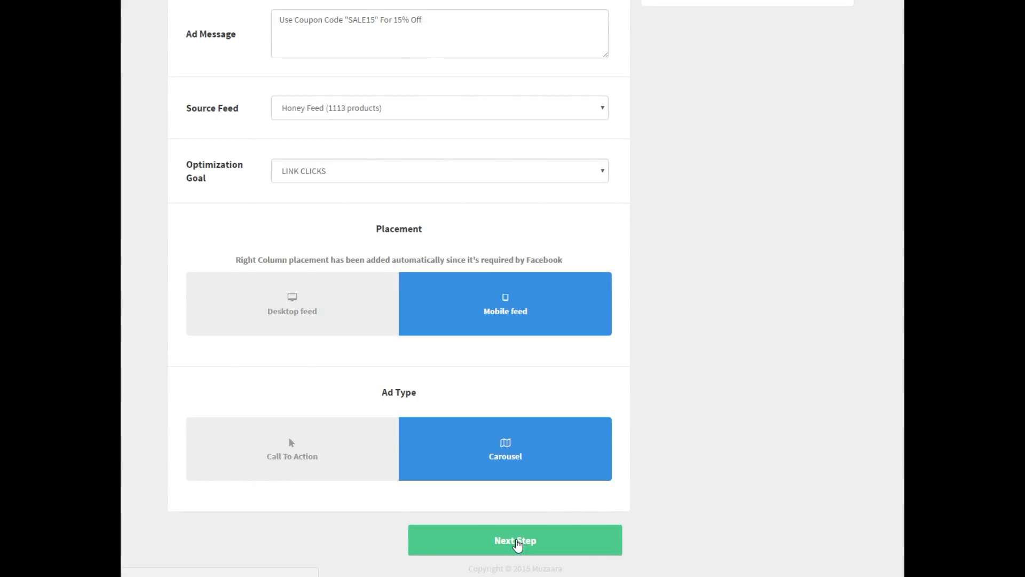
left_click(516, 540)
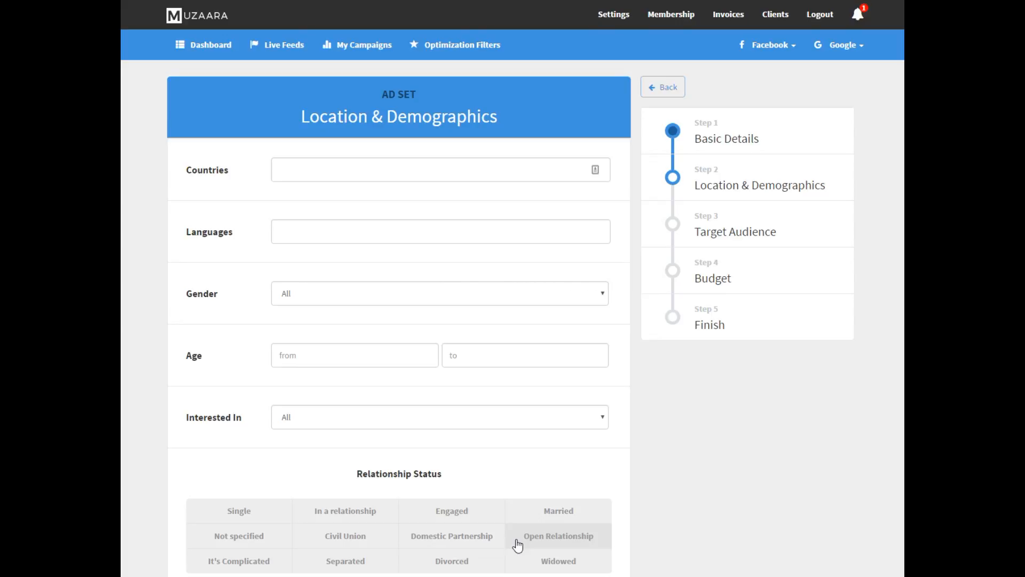
Set the target country to Australia and the language to English (All).
left_click(294, 167)
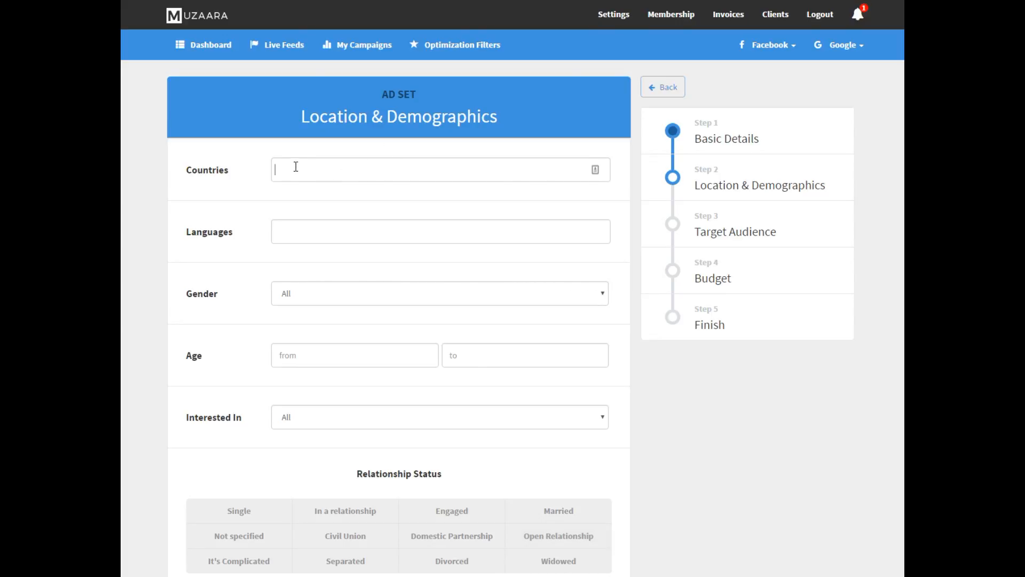
type("aus")
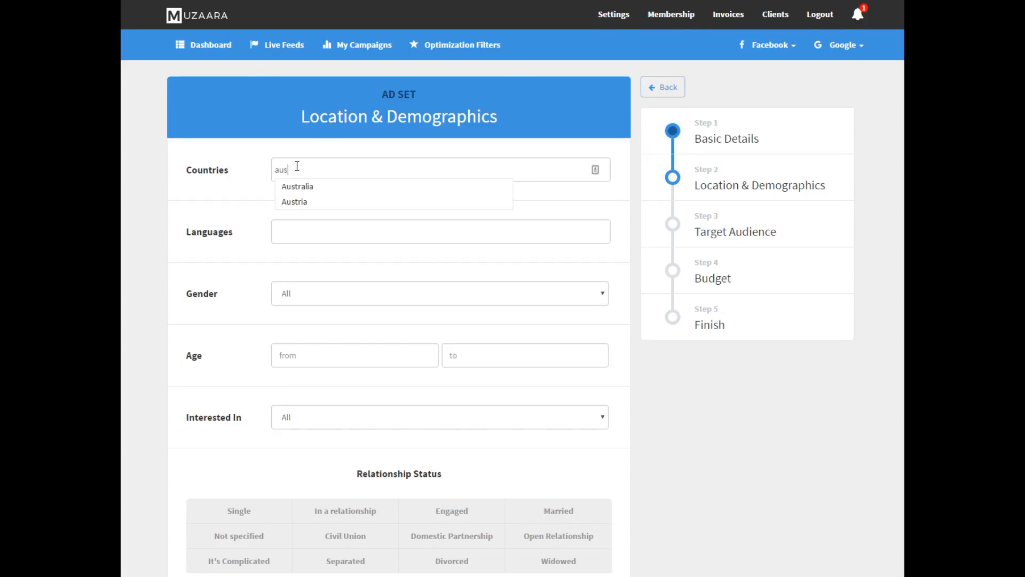
left_click(297, 186)
left_click(286, 229)
type("eng")
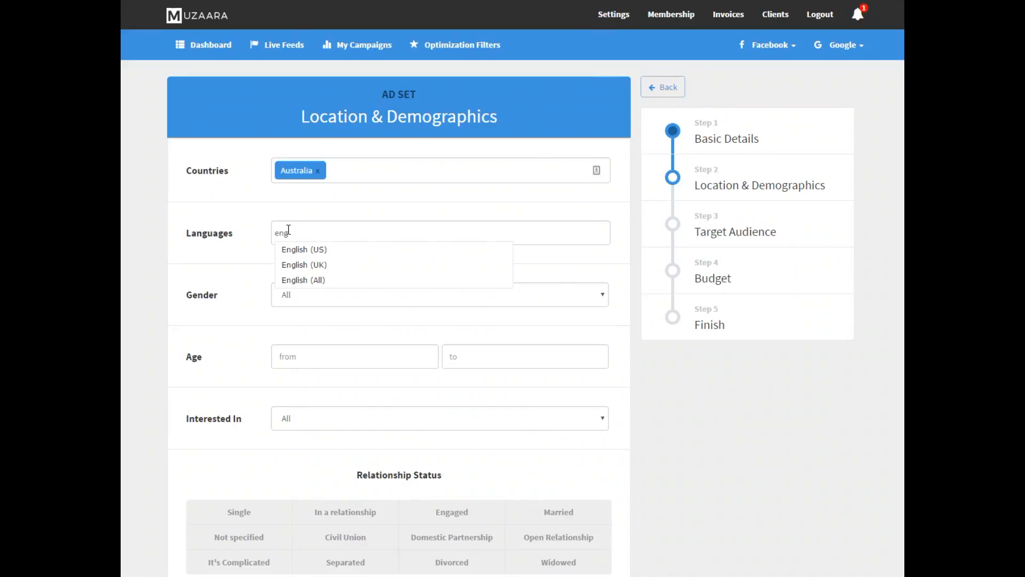
left_click(299, 281)
Set the target gender to Female and the age range from 16 to 25.
left_click(293, 297)
left_click(293, 337)
left_click(285, 357)
type("18")
key("Tab")
type("2")
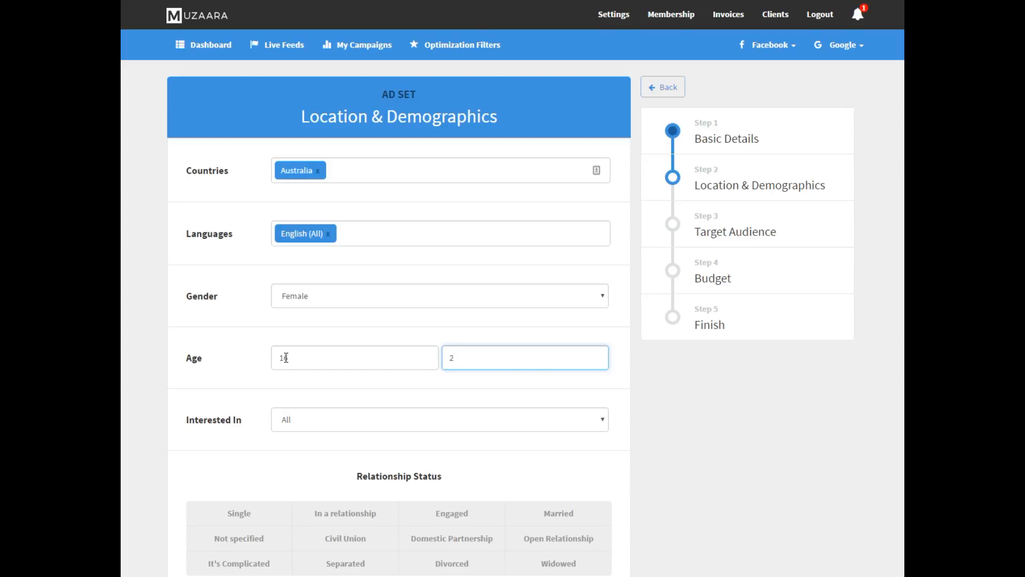
key("Tab")
Set Interested In to Female and select the relationship statuses Single, In a relationship, Engaged and Married.
scroll(288, 360, "down", 3)
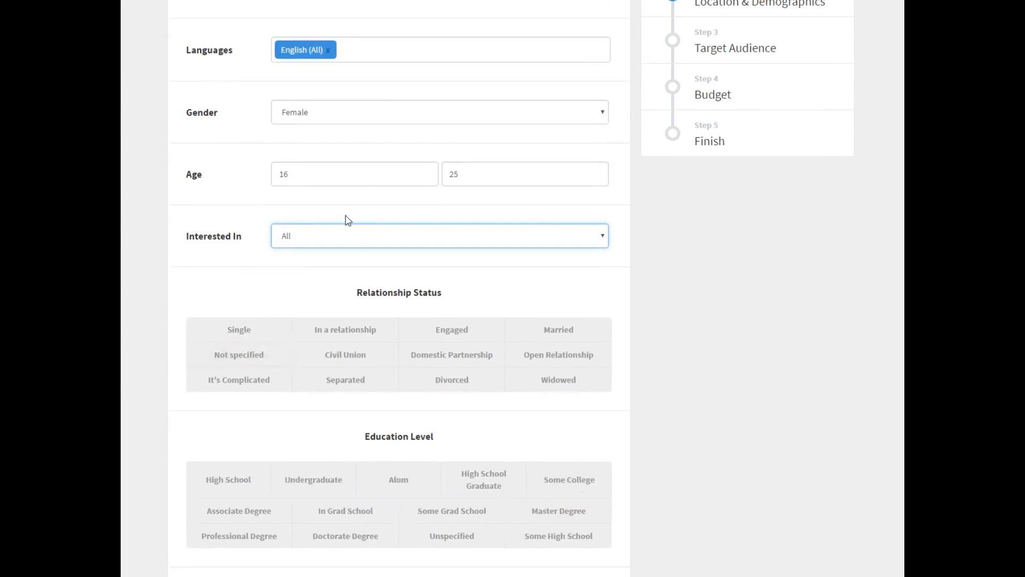
left_click(331, 234)
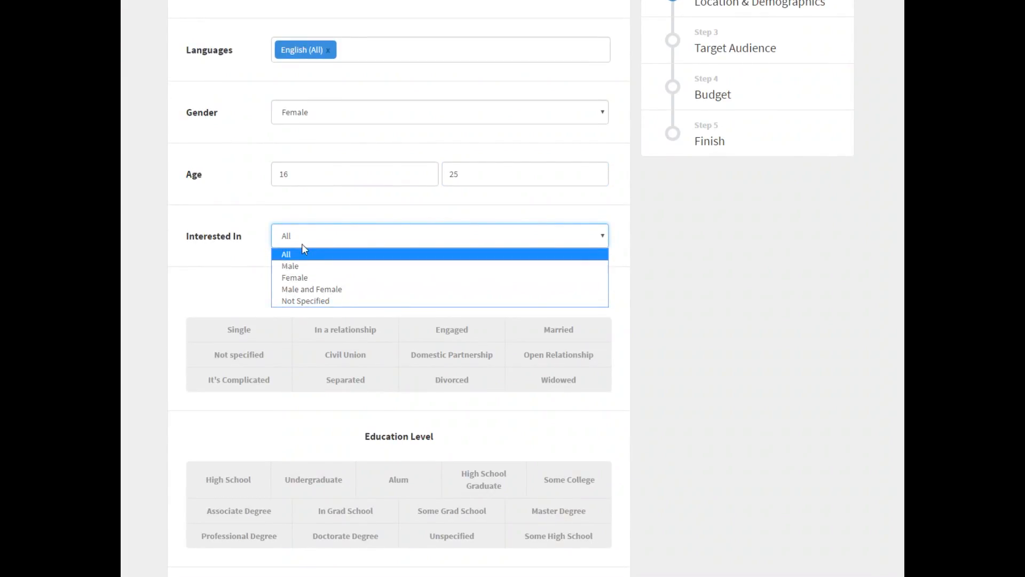
left_click(312, 276)
left_click(247, 334)
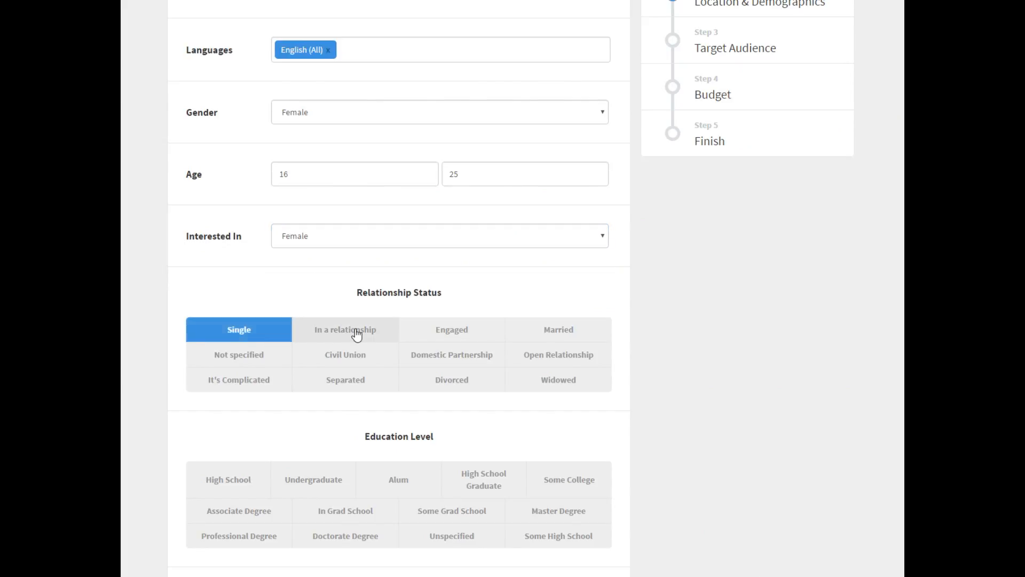
left_click(357, 333)
left_click(434, 334)
left_click(542, 334)
Select the education levels Professional Degree, In Grad School, Undergraduate and Some College.
scroll(389, 259, "down", 4)
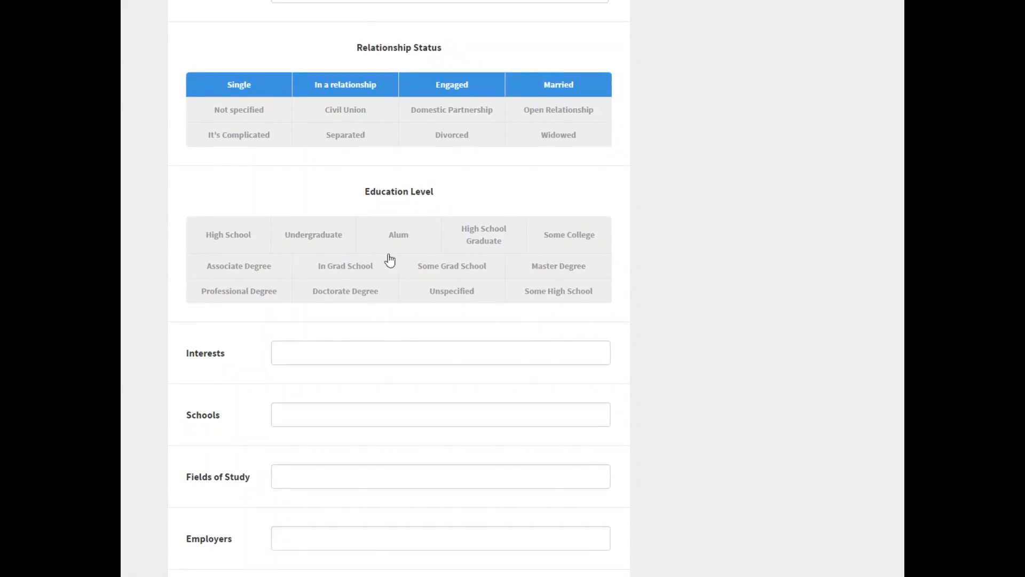
left_click(280, 291)
left_click(342, 269)
left_click(300, 235)
left_click_drag(490, 229, 548, 238)
left_click(548, 238)
Add Online shopping and Shopping and fashion to the audience's interests.
scroll(426, 266, "down", 1)
left_click(304, 288)
type("online")
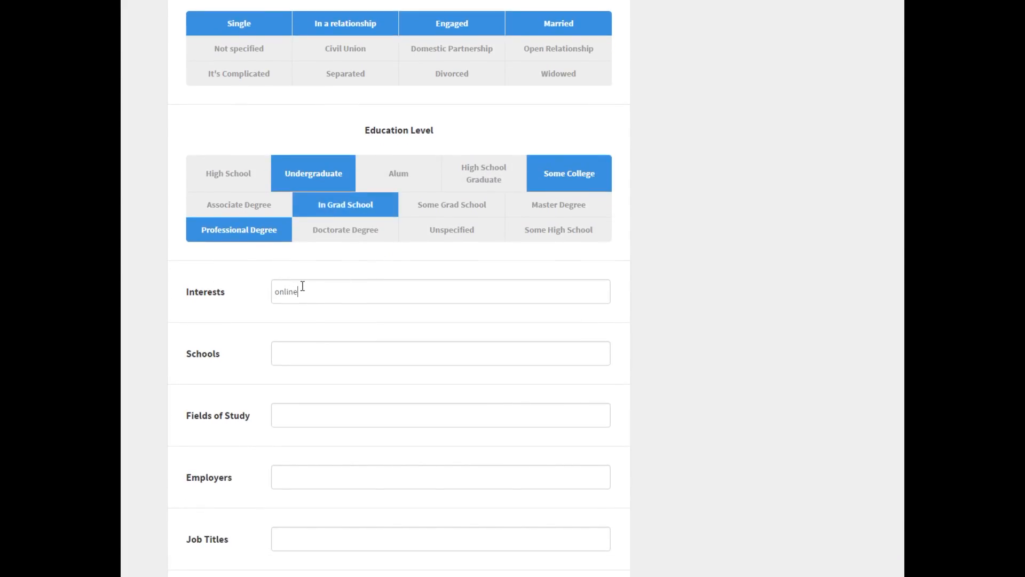
type(" shop")
left_click(302, 314)
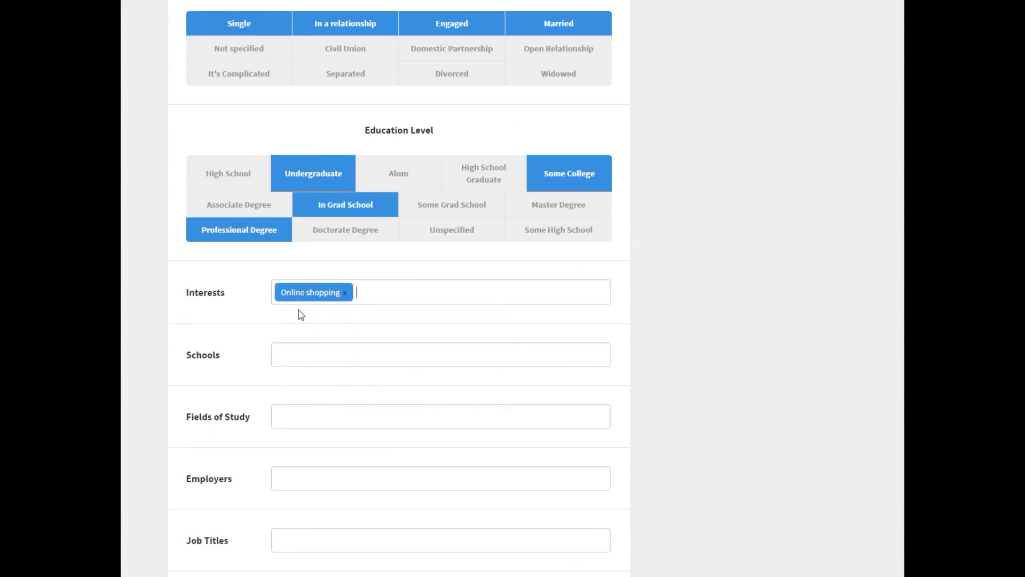
type("fashion")
left_click(388, 312)
Search the interests for fashion and add Fashion design as another interest.
type("fasion")
key("BackSpace")
key("BackSpace")
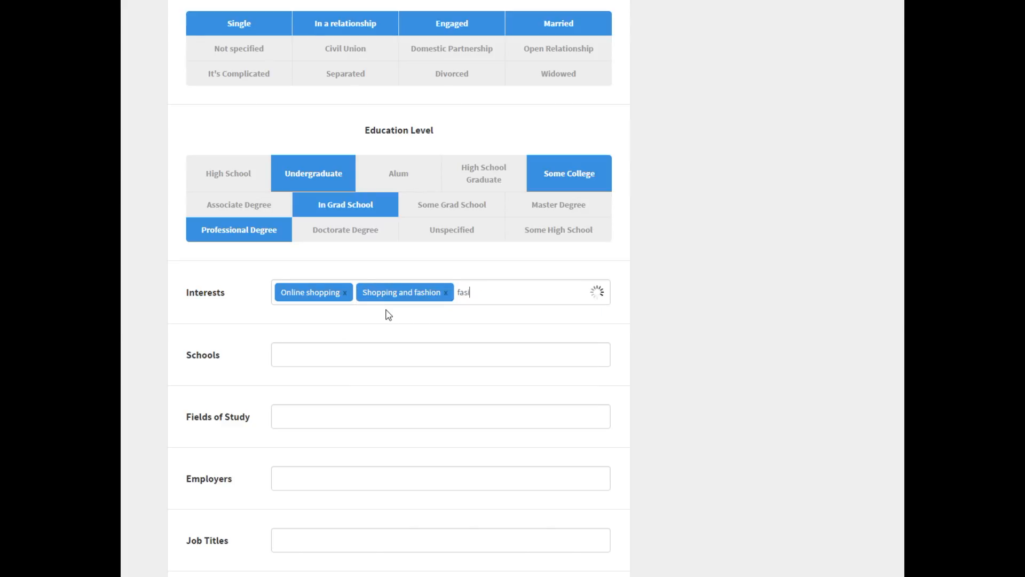
key("BackSpace")
type("hion")
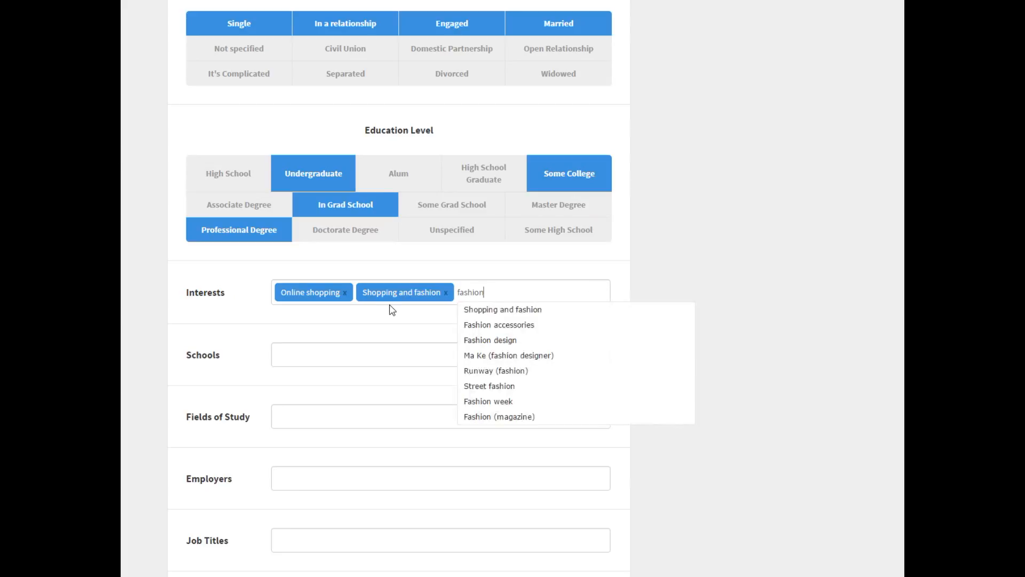
left_click(469, 340)
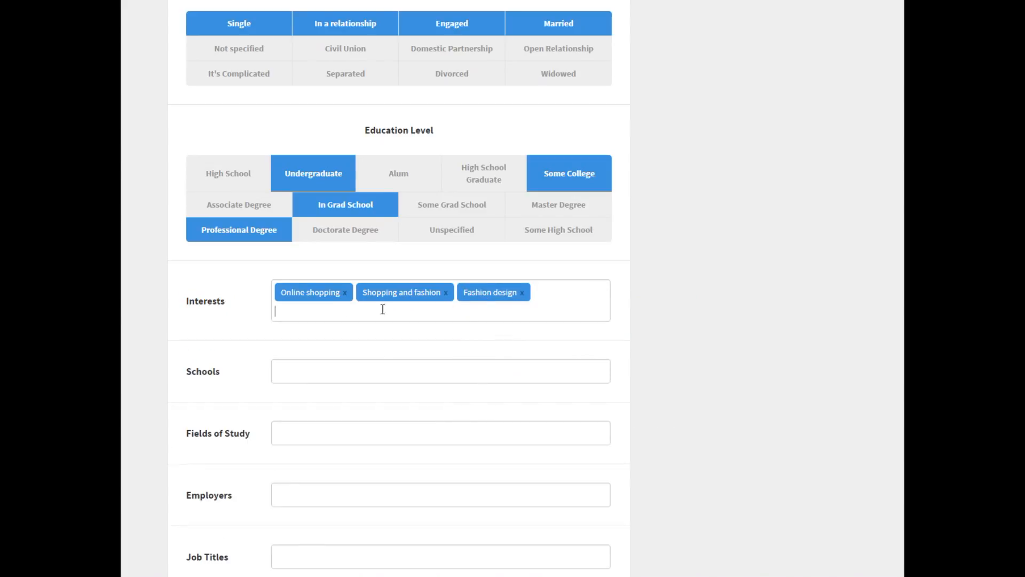
Set the custom audience to Online Shoppers Lookalike and the Facebook pixel to Audience.
scroll(345, 316, "down", 2)
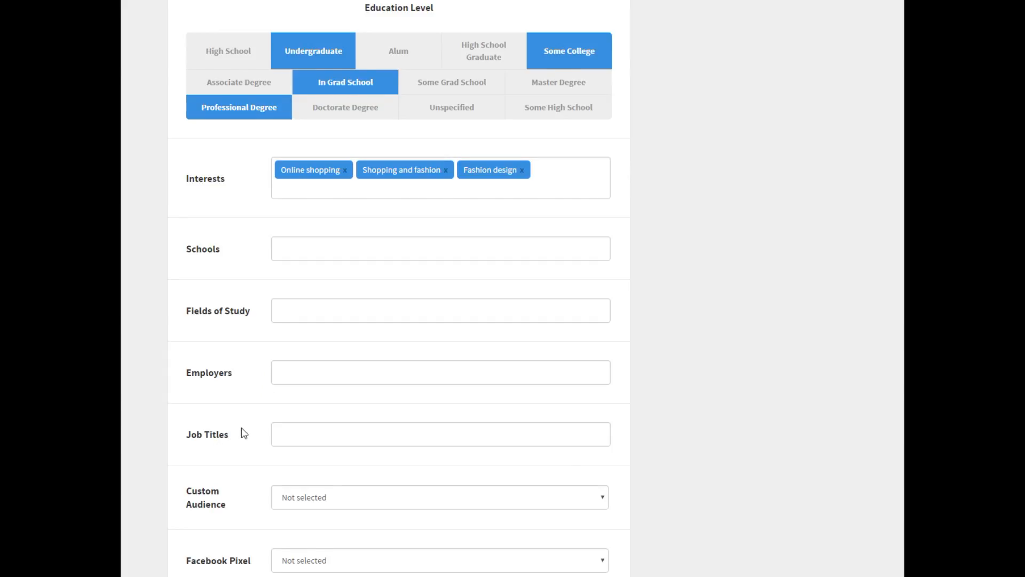
scroll(242, 429, "down", 2)
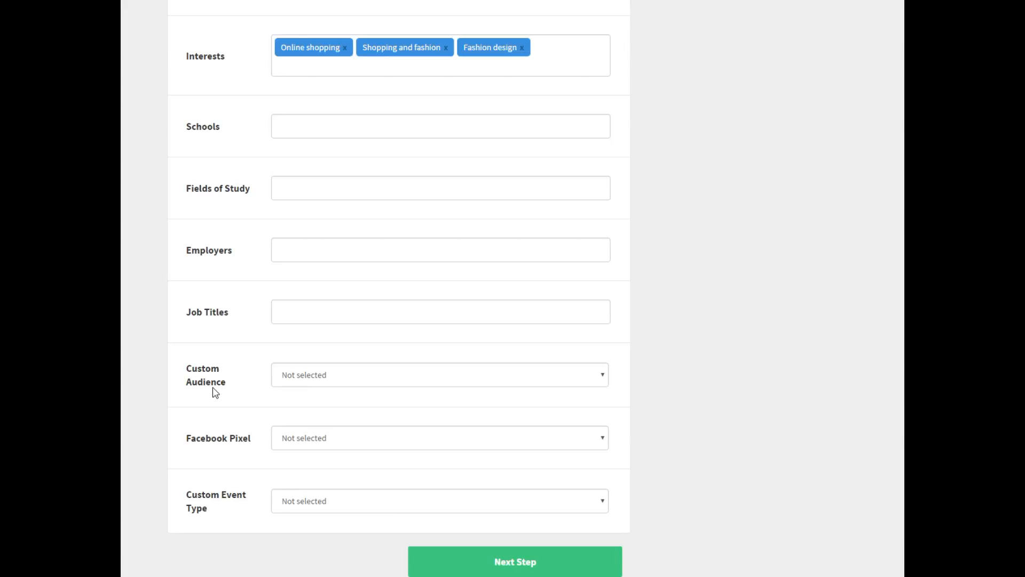
left_click(318, 377)
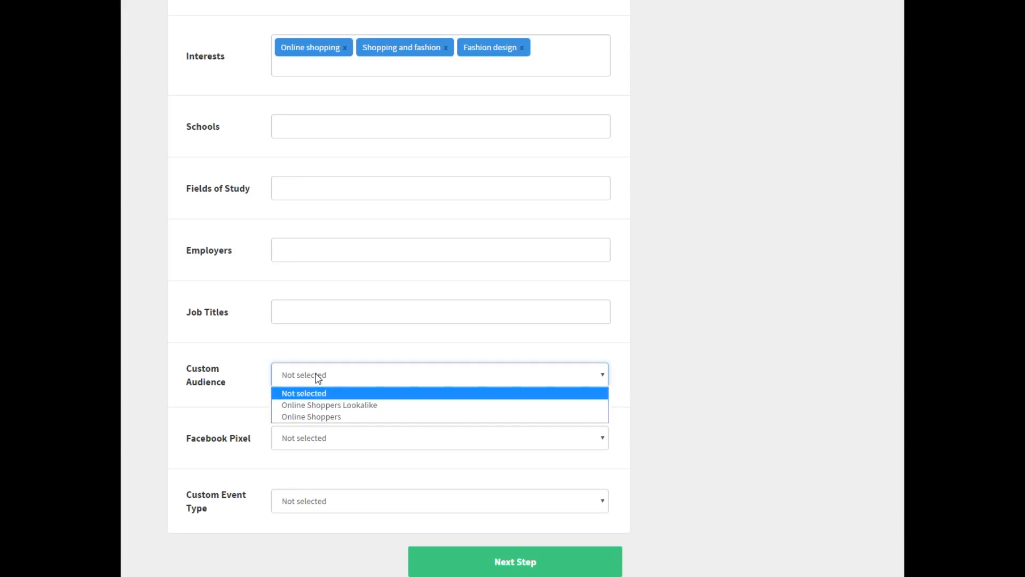
left_click(300, 405)
scroll(261, 398, "down", 1)
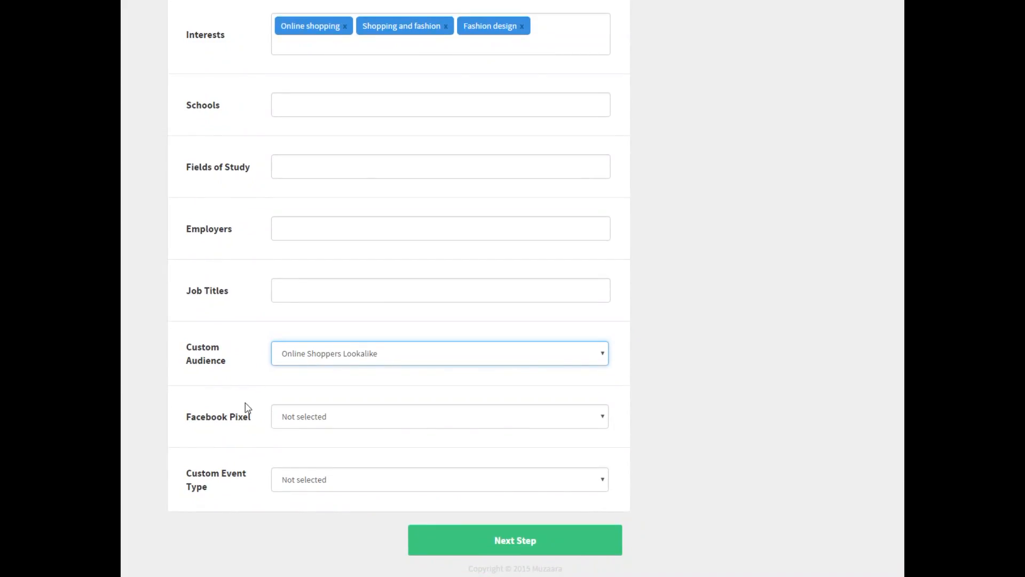
left_click(281, 420)
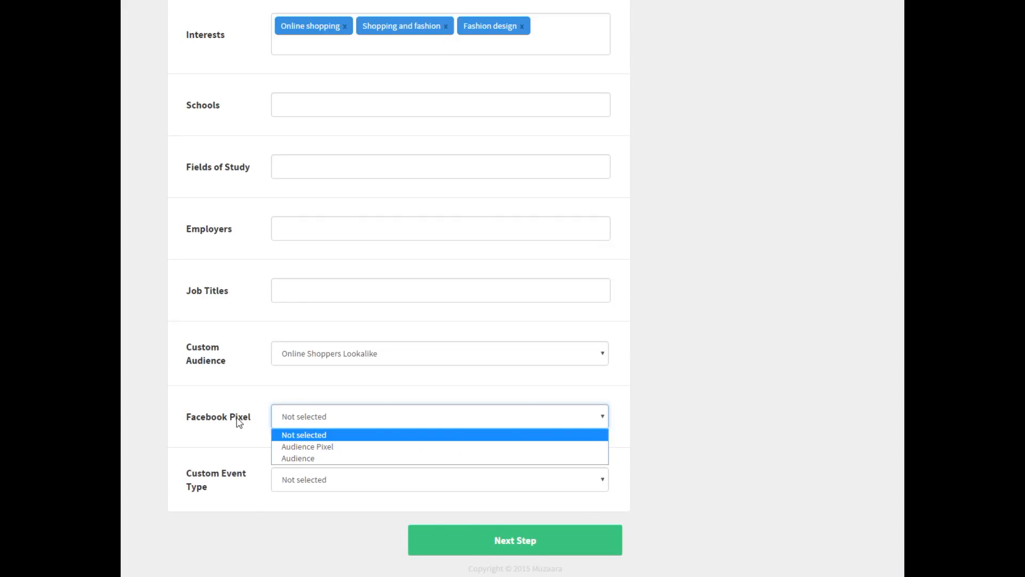
left_click(287, 458)
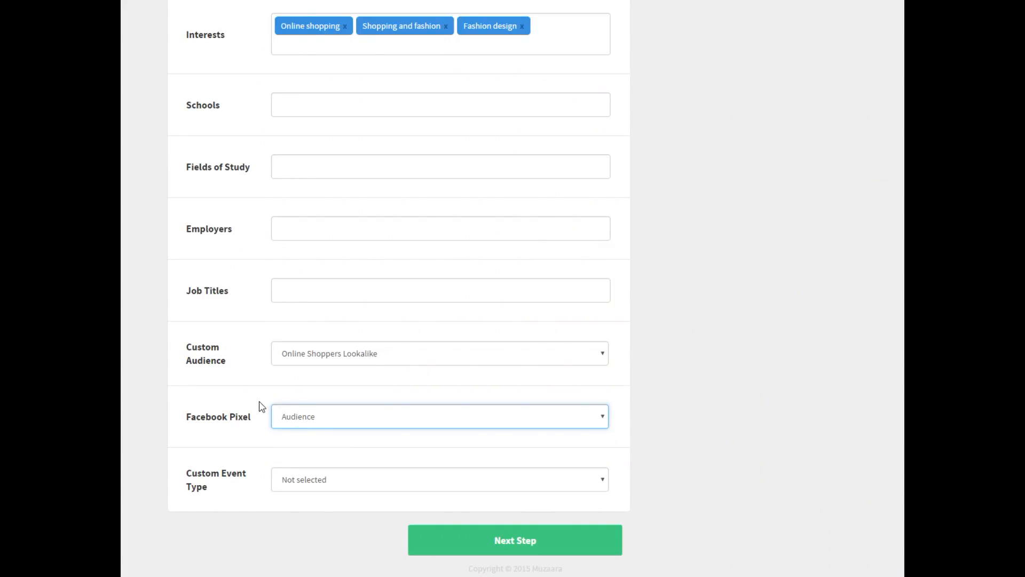
Set the custom event type to PURCHASE and proceed to the Target Audience step.
left_click(302, 481)
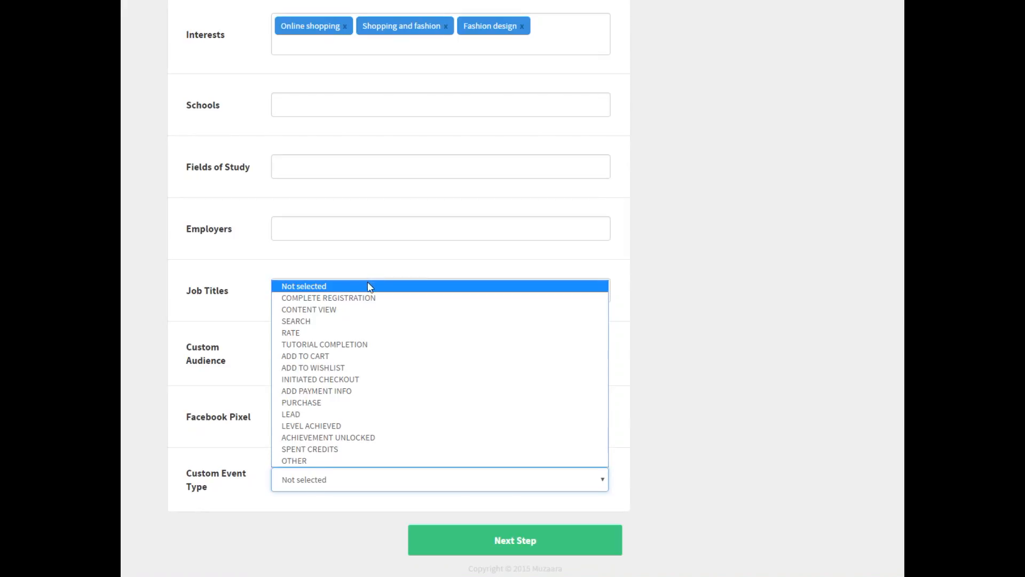
left_click(336, 403)
left_click(469, 539)
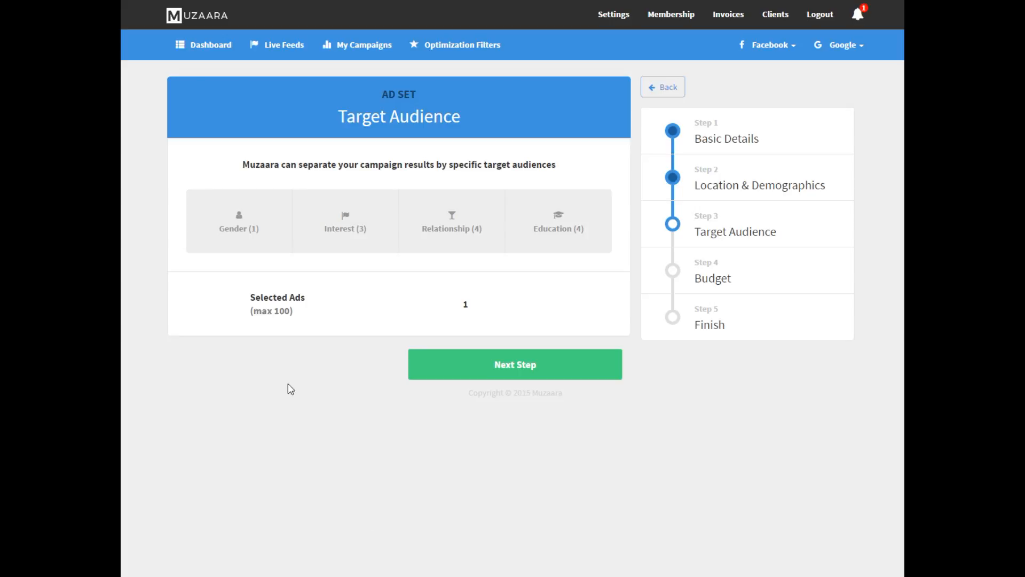
Separate the campaign results by Gender, Interest, Relationship and Education, and proceed to the Budget step.
left_click_drag(294, 314, 251, 319)
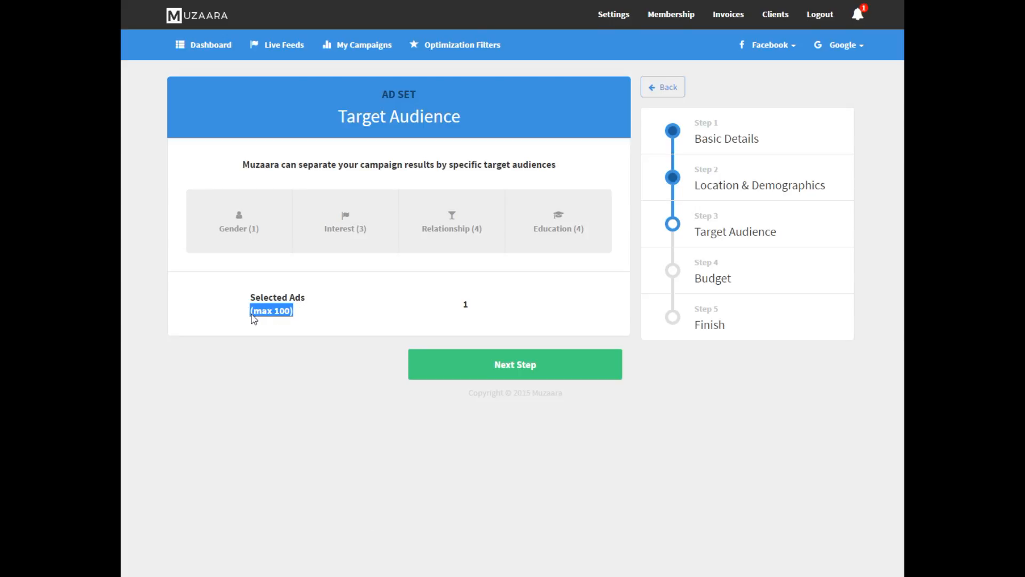
left_click(240, 230)
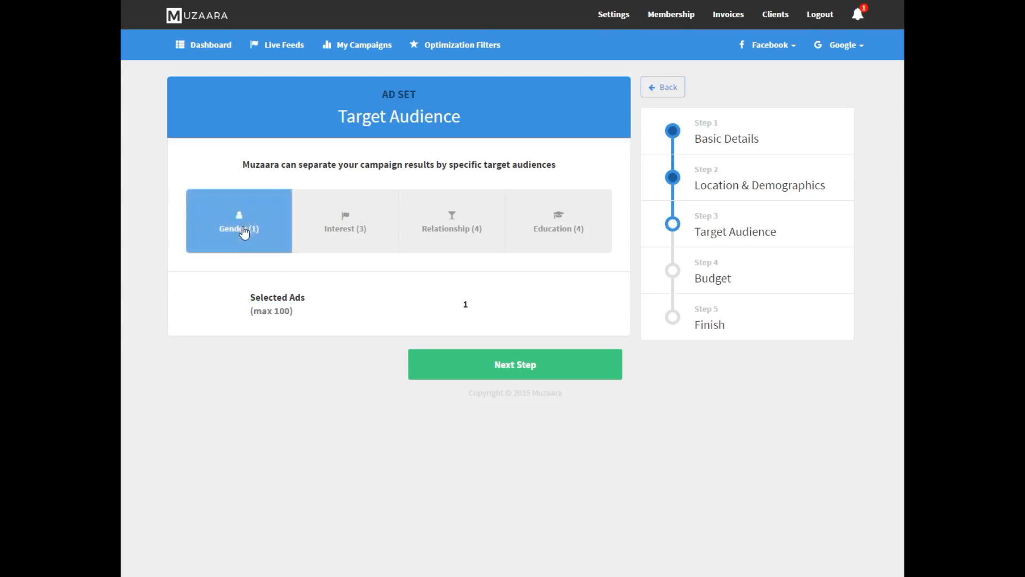
left_click(382, 229)
left_click(454, 235)
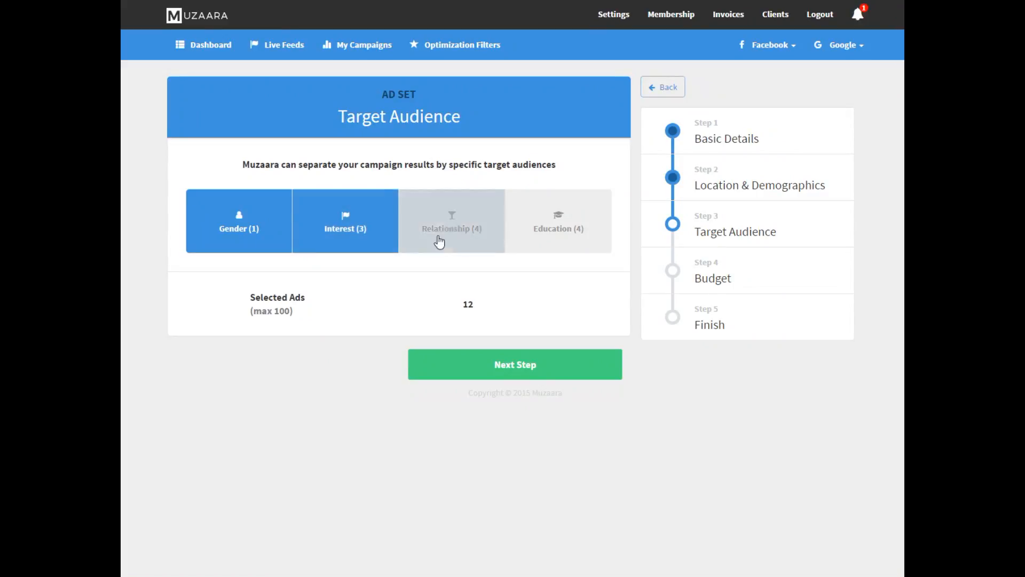
left_click(557, 240)
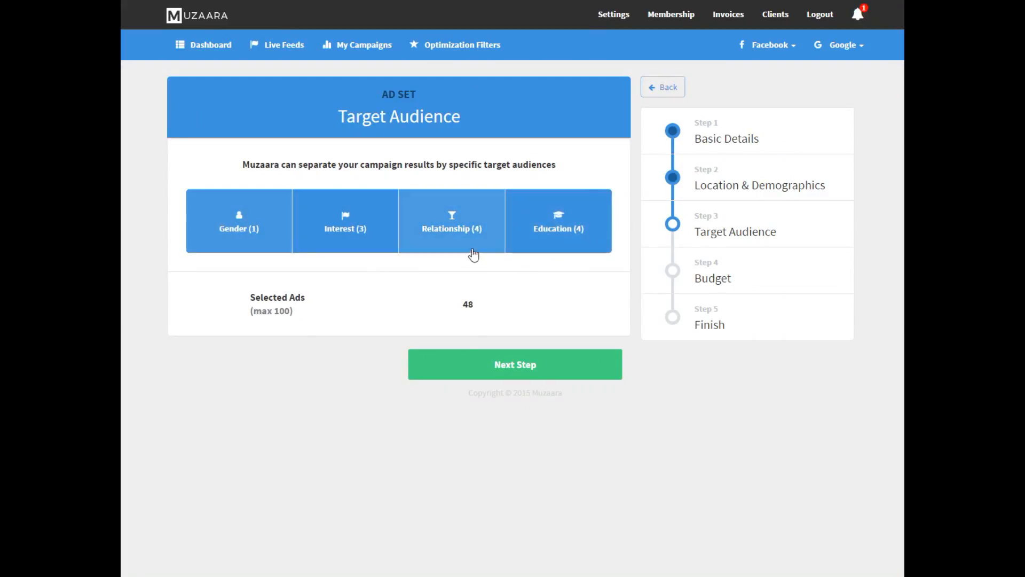
left_click(487, 365)
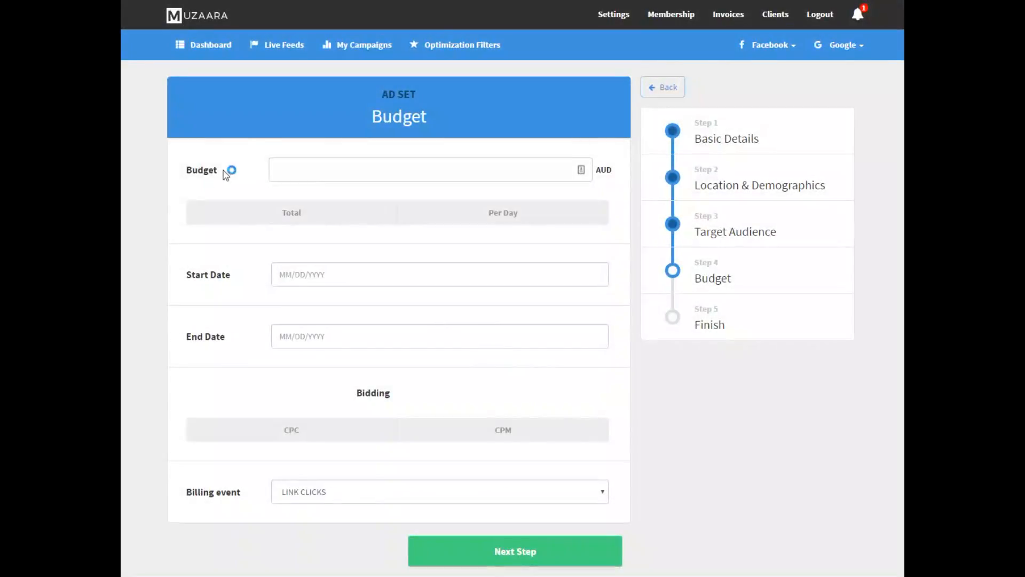
Set the ad set budget to 20.00 AUD per day.
left_click(298, 167)
type("20.0")
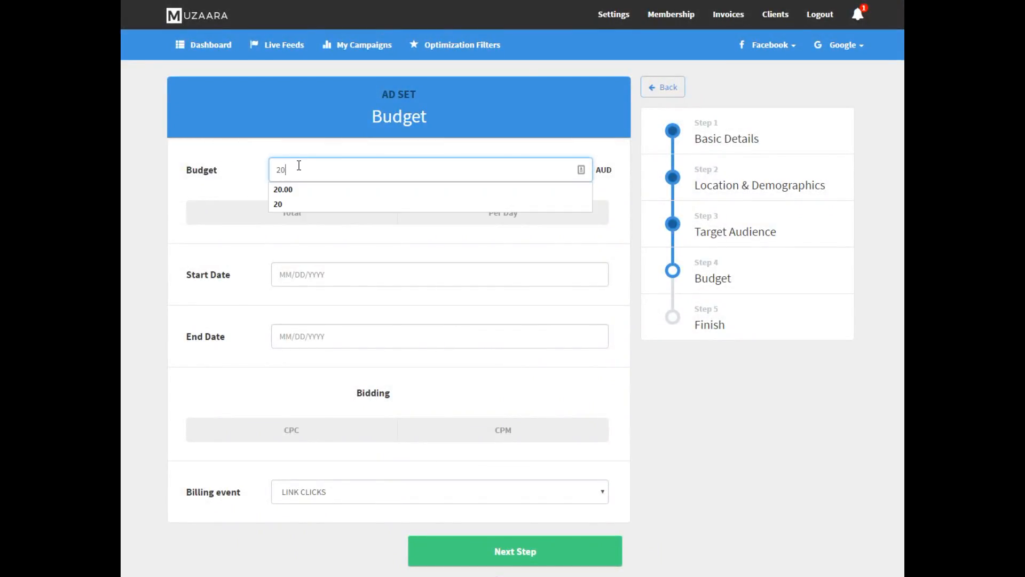
key("Tab")
key("shift+Tab")
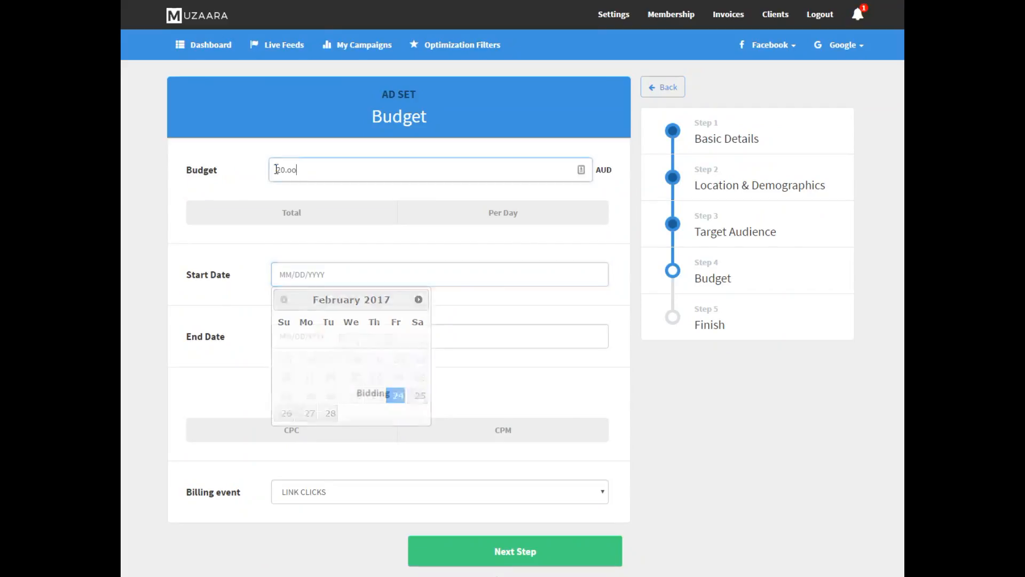
type("20.00")
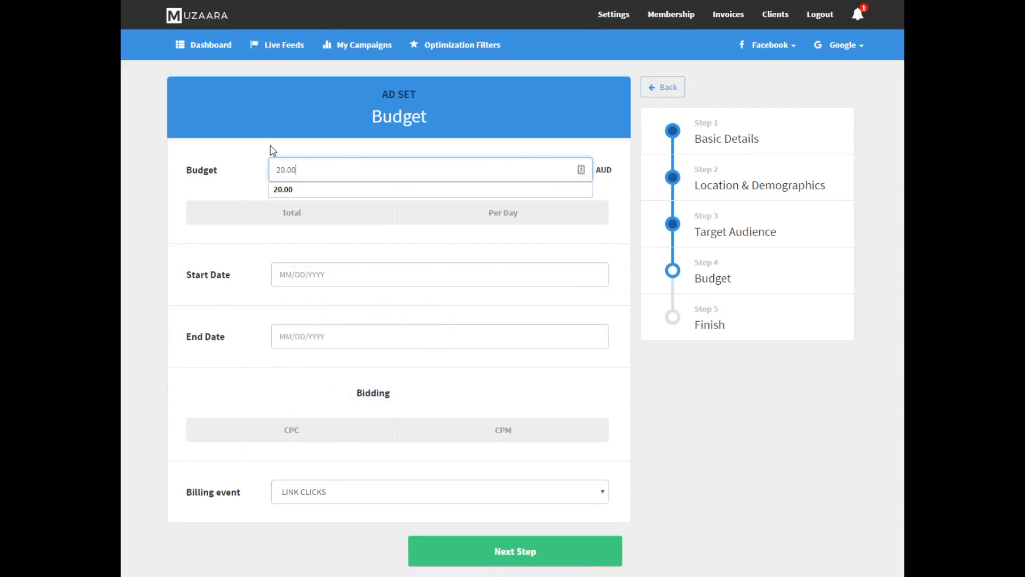
key("Tab")
left_click(529, 215)
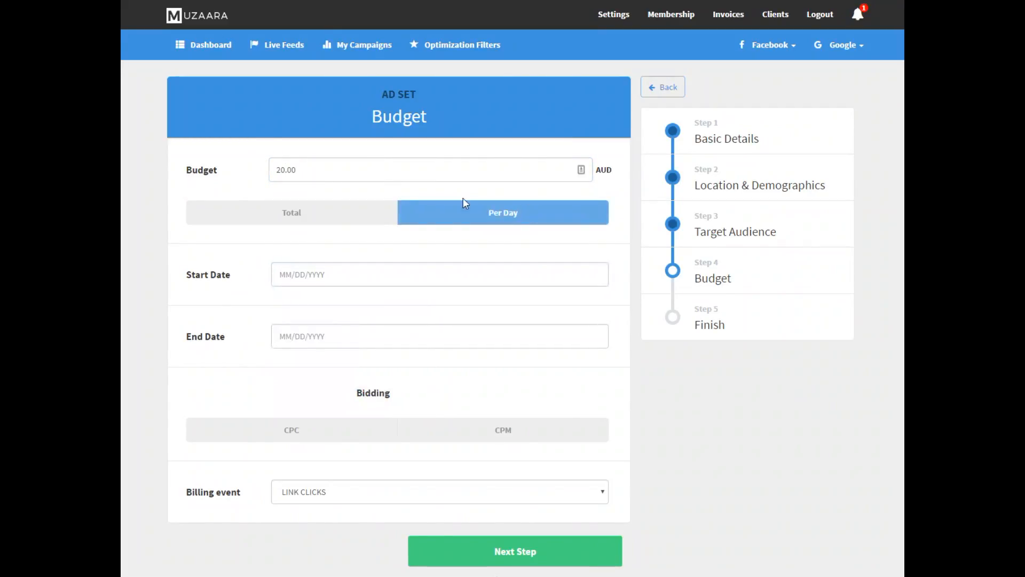
Schedule the ad set with start date 02/24/2017 and end date 02/28/2017.
left_click(312, 276)
left_click(396, 396)
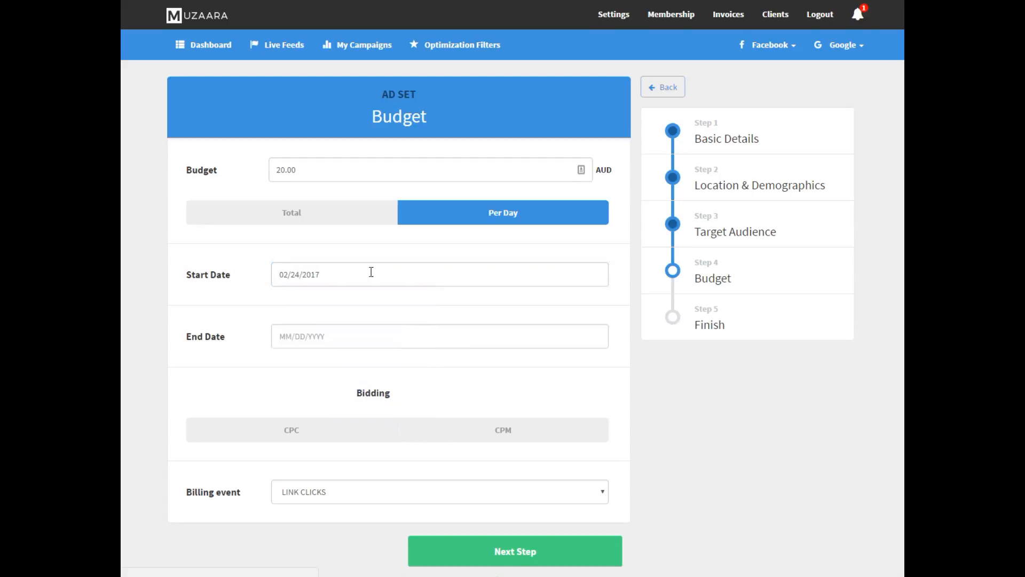
left_click(298, 337)
left_click(330, 474)
Set bidding to CPC and the billing event to LINK CLICKS, and proceed to the Finish step.
scroll(363, 299, "down", 1)
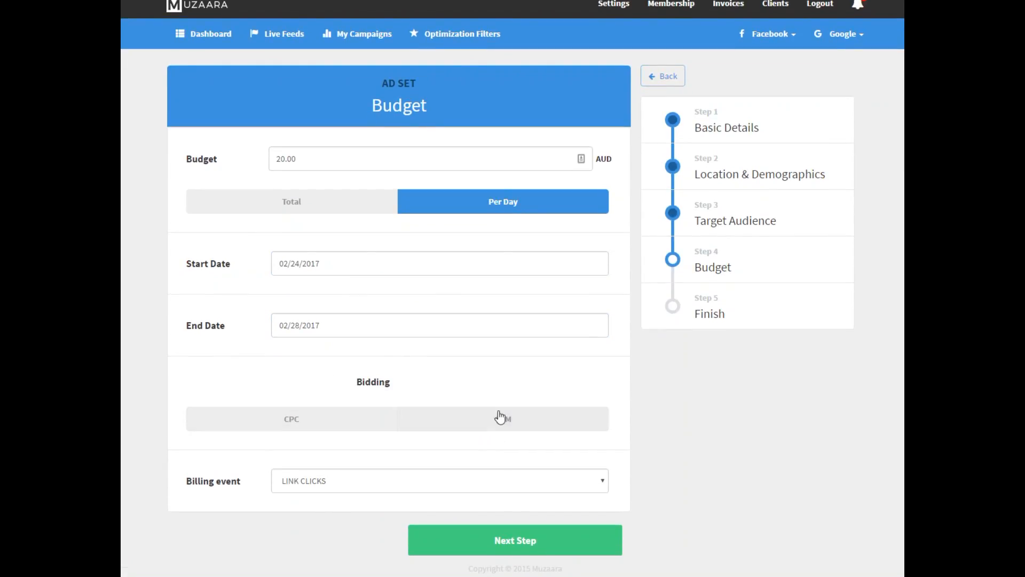
left_click(301, 420)
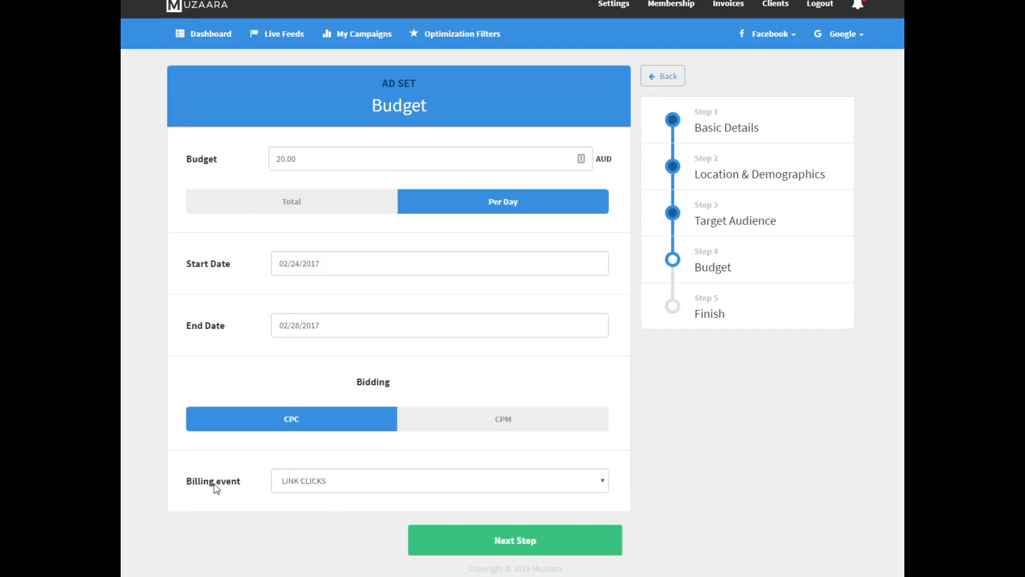
left_click(302, 482)
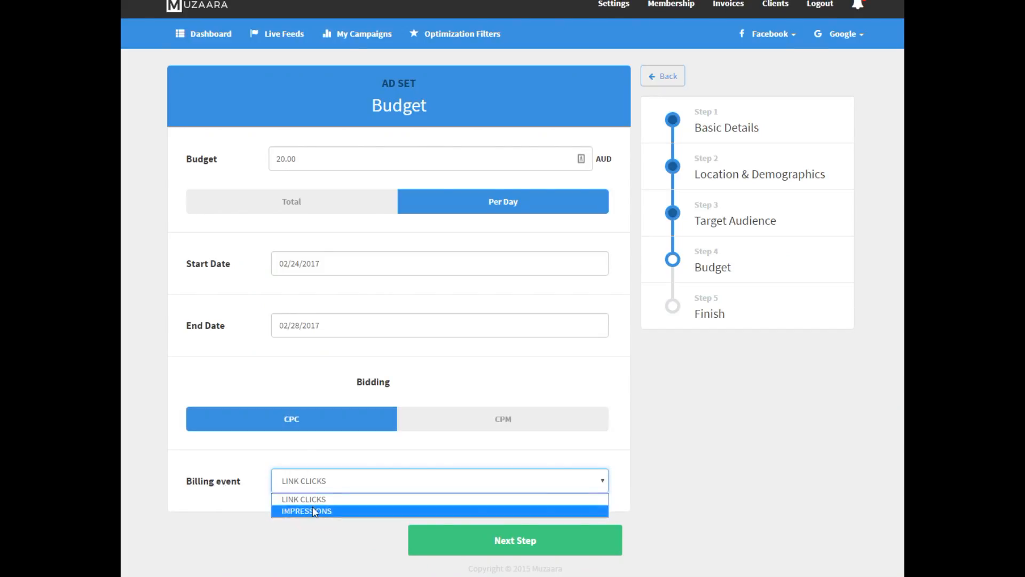
left_click(309, 498)
left_click(527, 541)
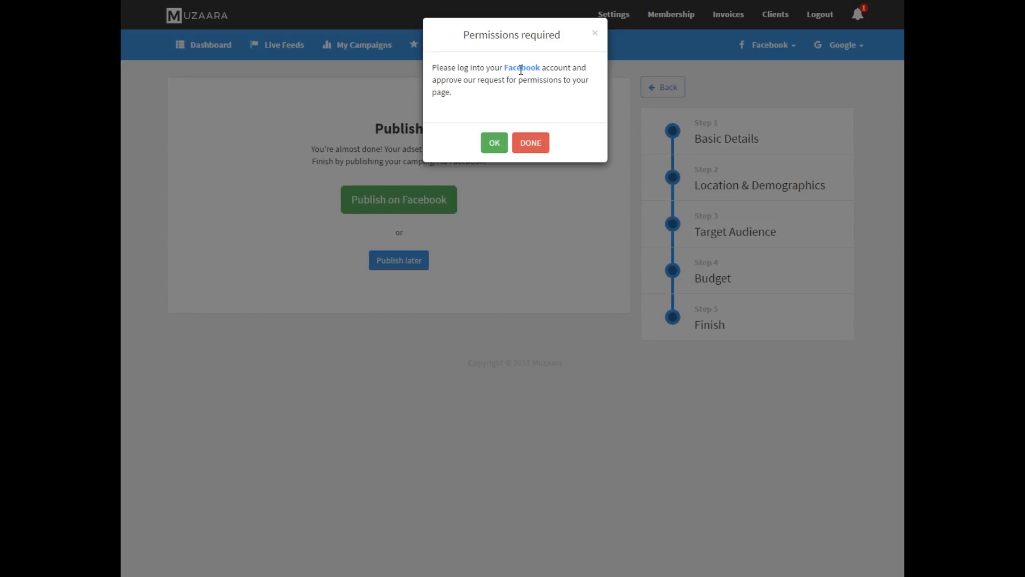
Dismiss the page permissions request and publish the campaign on Facebook.
left_click(529, 145)
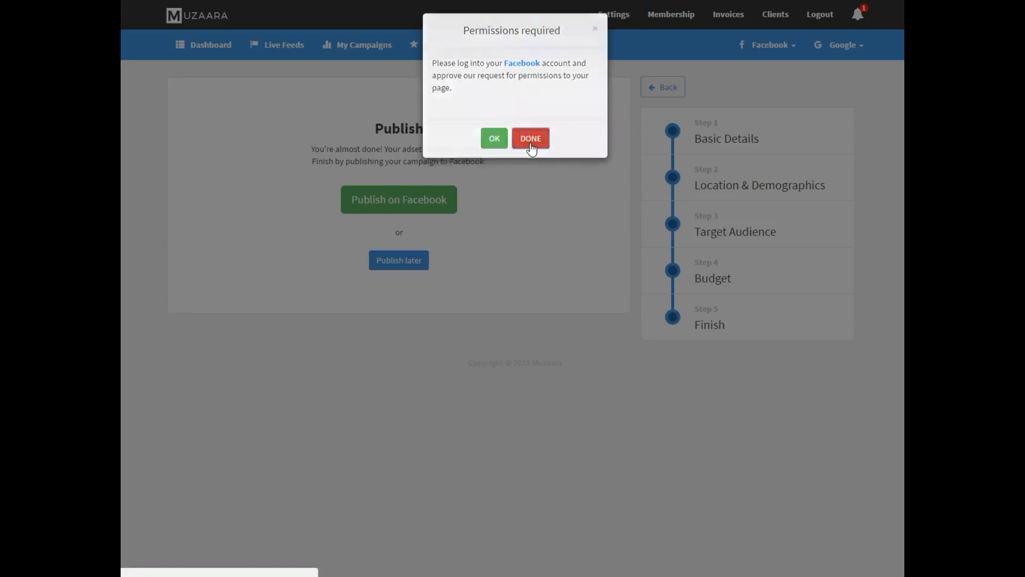
left_click(391, 211)
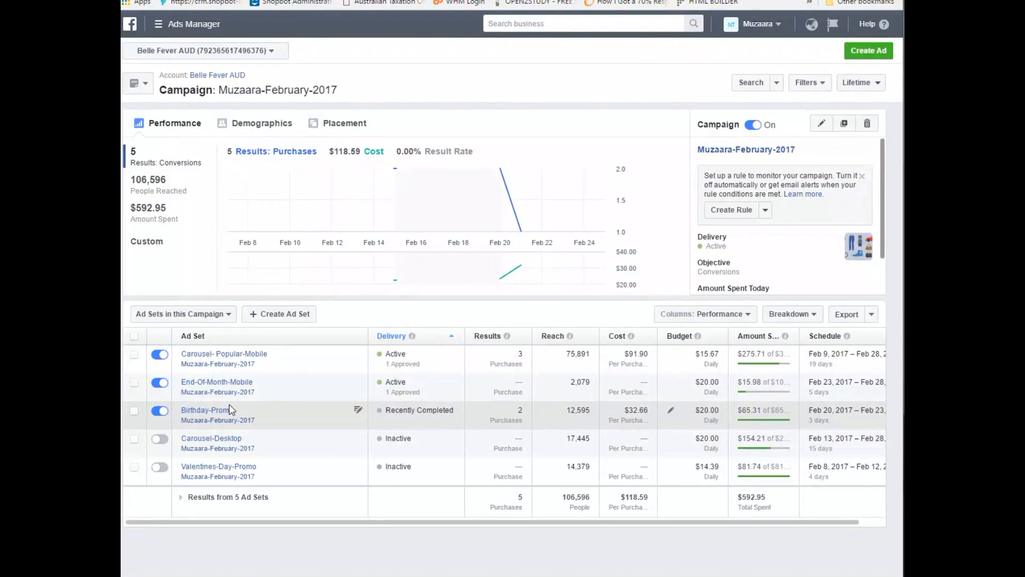
In Facebook Ads Manager, open the dynamic ad of the Carousel- Popular-Mobile ad set and preview it in the Facebook Desktop News Feed.
left_click(223, 359)
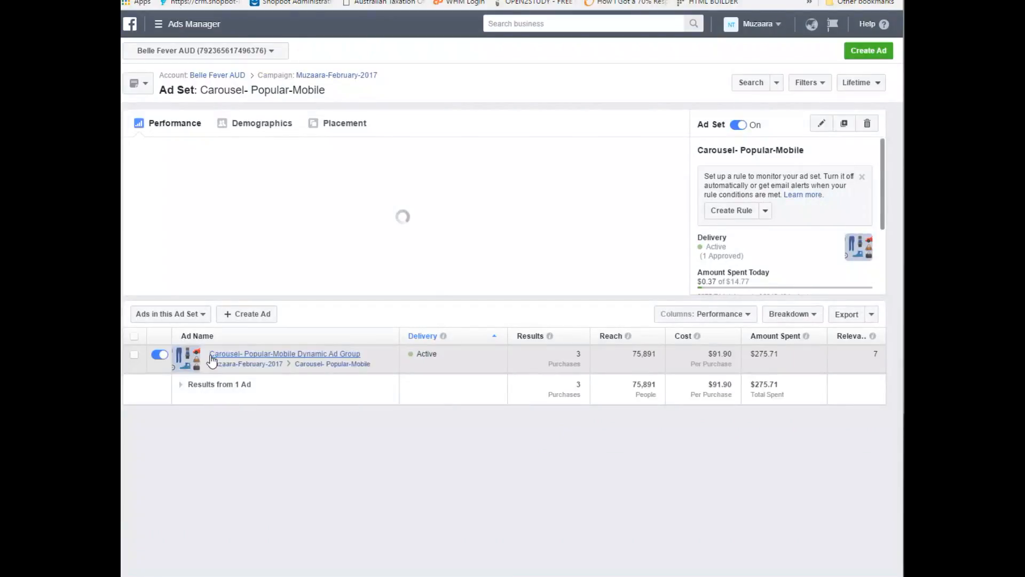
left_click(275, 355)
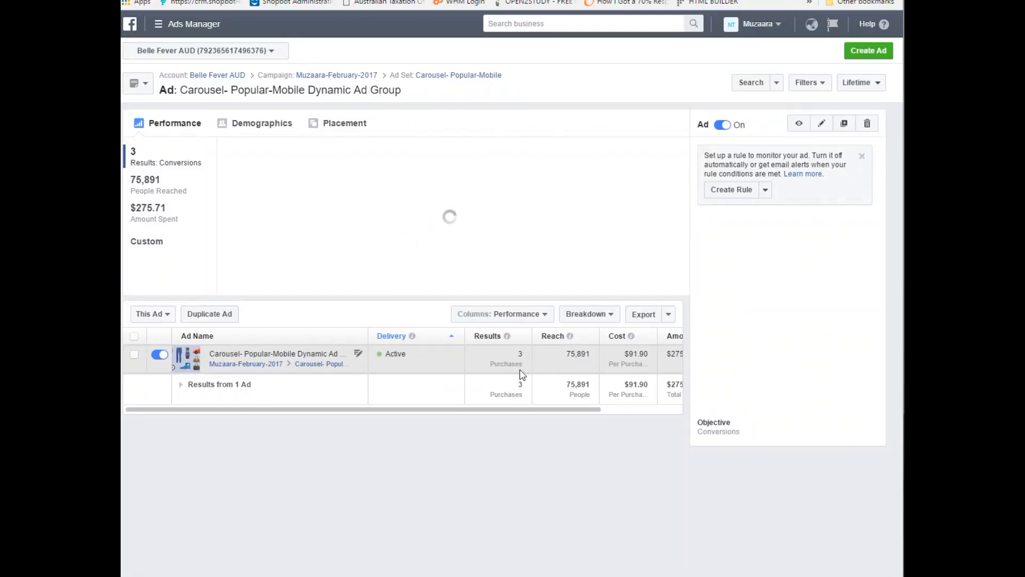
left_click(799, 124)
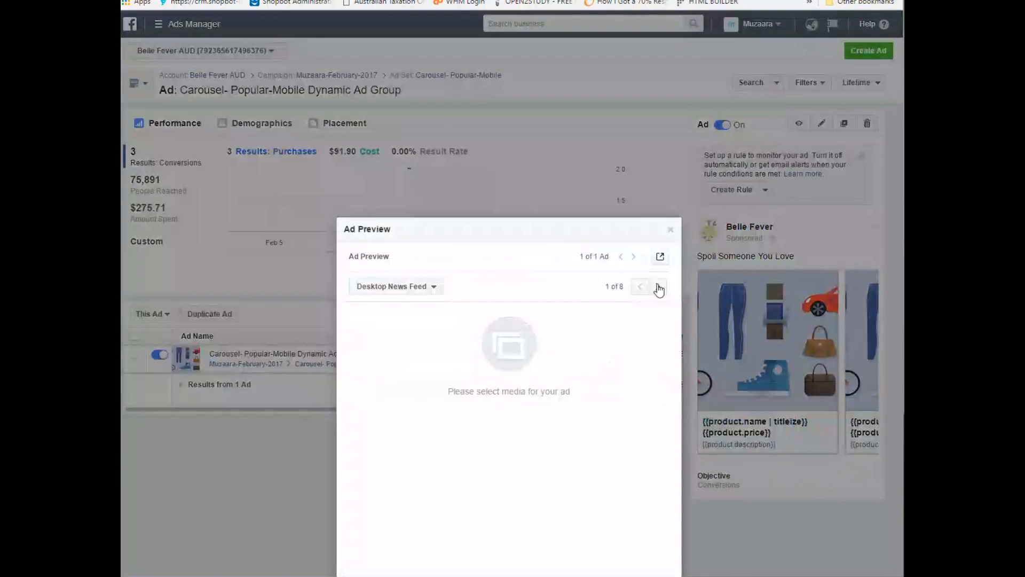
left_click(660, 257)
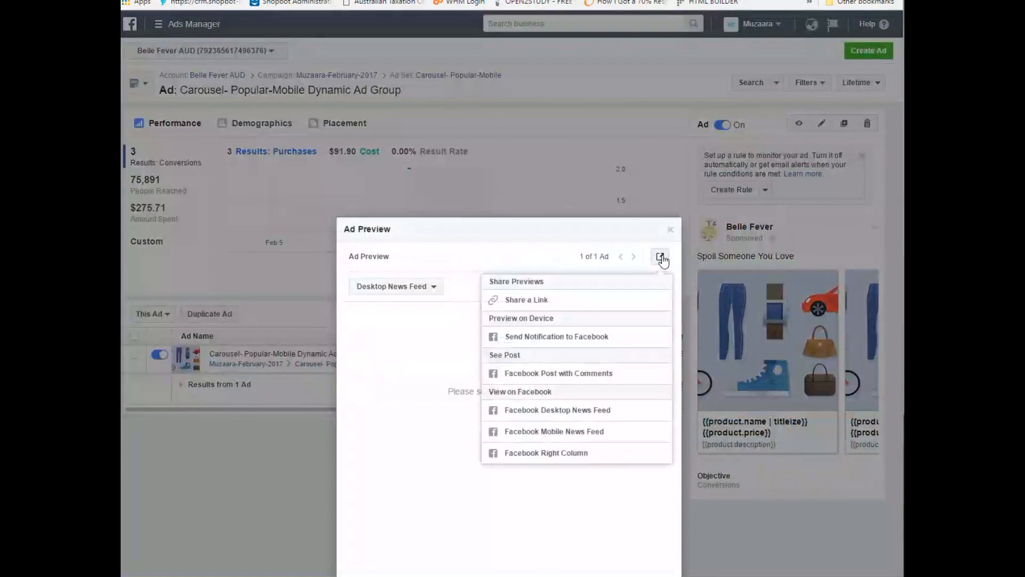
left_click(575, 418)
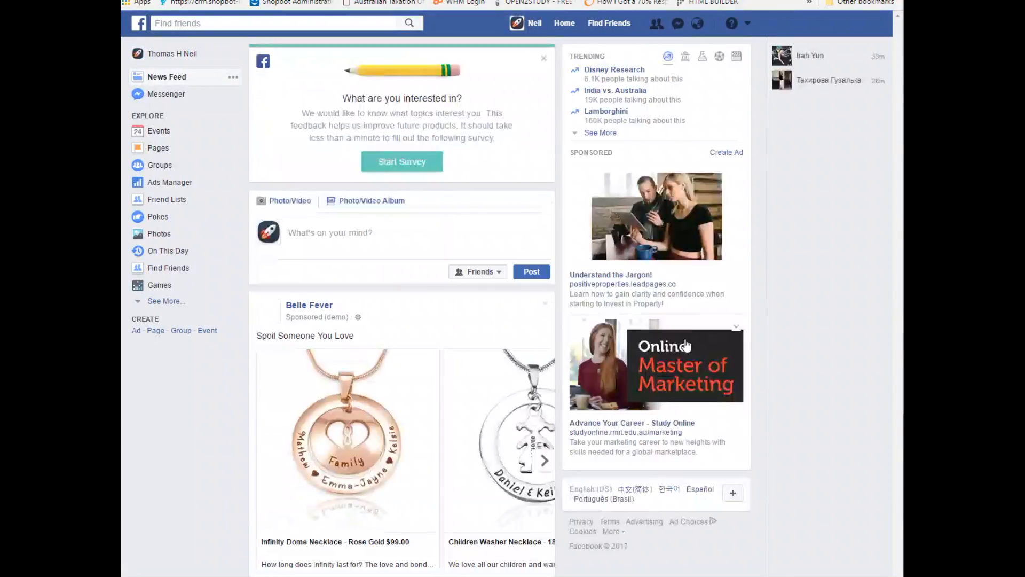
Examine the Belle Fever demo ad's headline text and browse its product carousel through to the final website card.
scroll(498, 251, "down", 1)
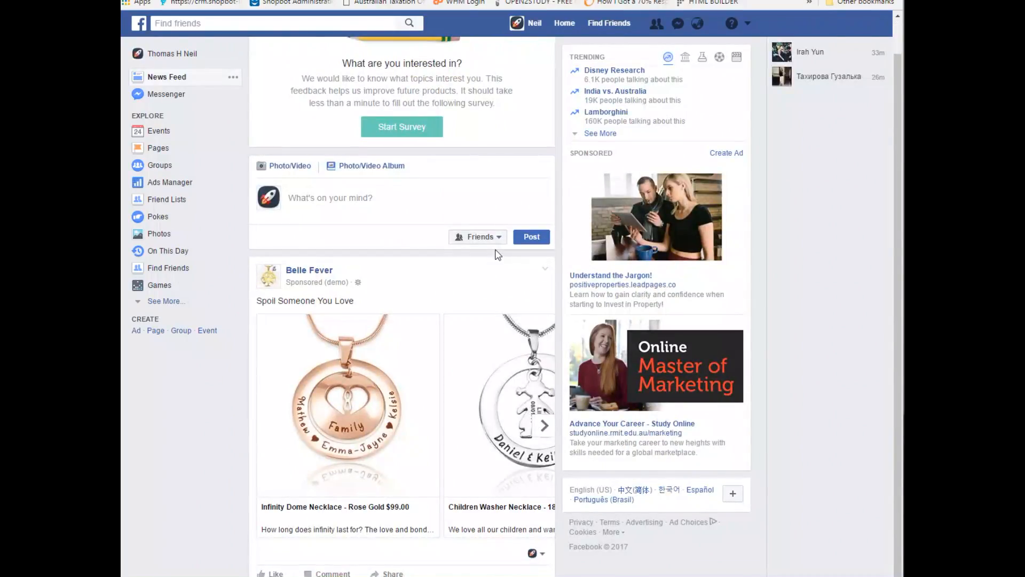
left_click_drag(258, 302, 365, 308)
scroll(364, 307, "down", 3)
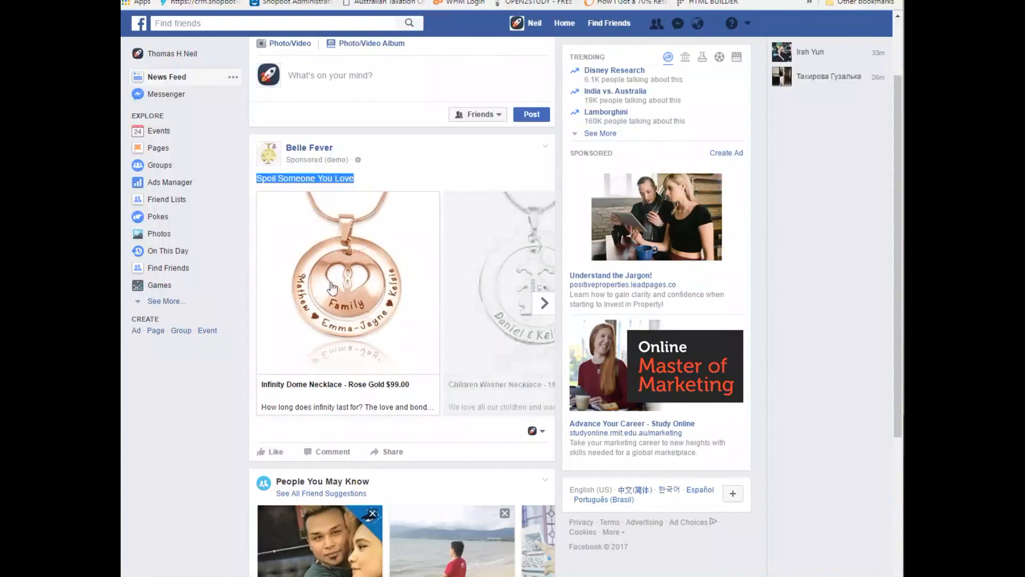
left_click(543, 304)
left_click(544, 303)
left_click(543, 303)
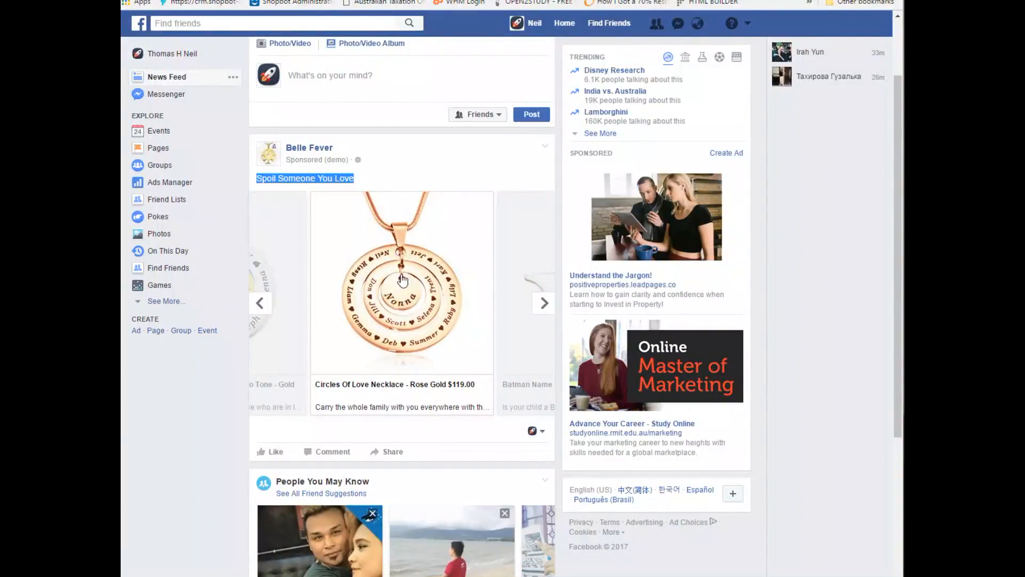
left_click(409, 296)
left_click(542, 303)
left_click(542, 303)
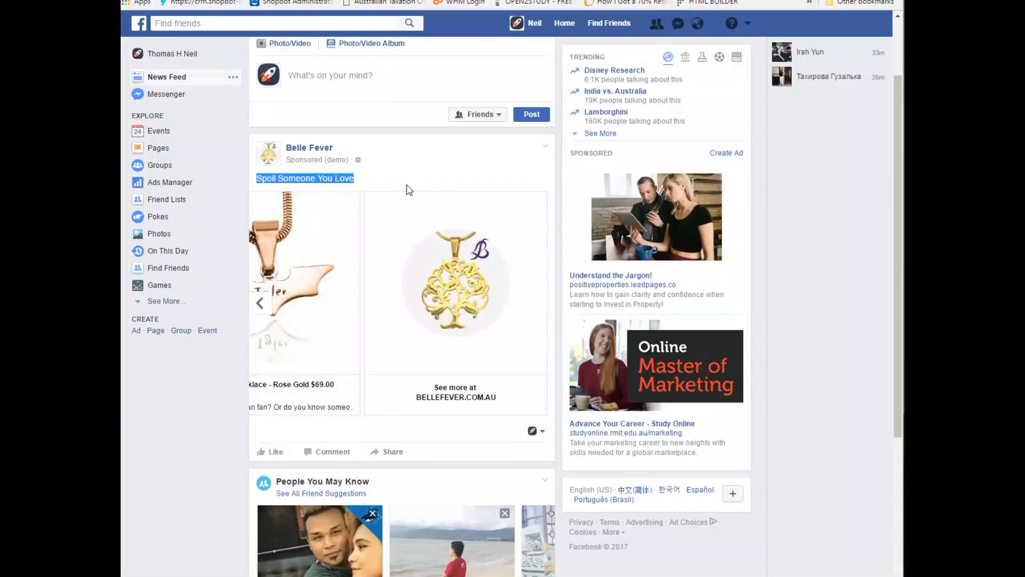
Reload the news feed preview and browse the ad's refreshed carousel of dynamic products.
key("F5")
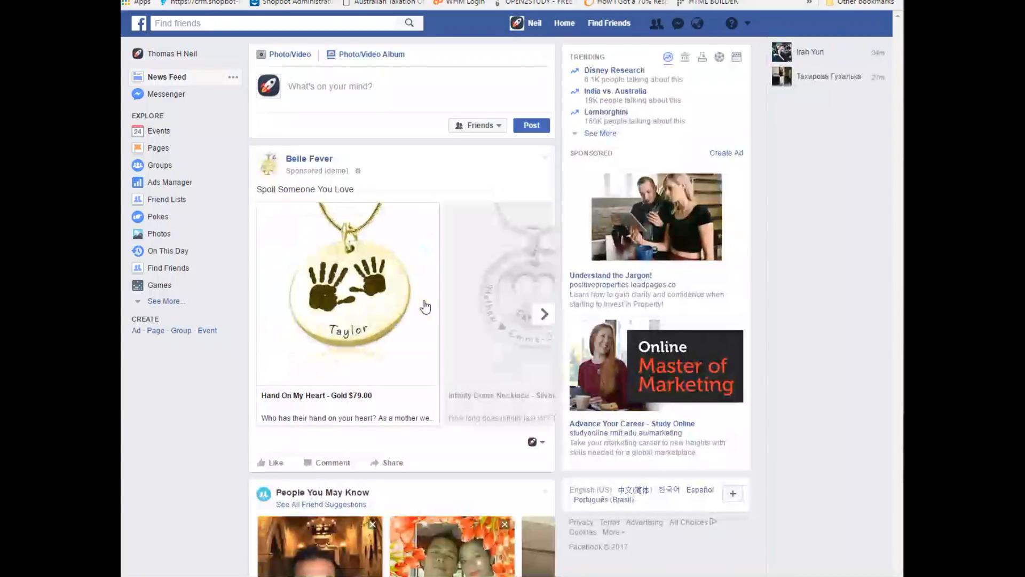
left_click(544, 315)
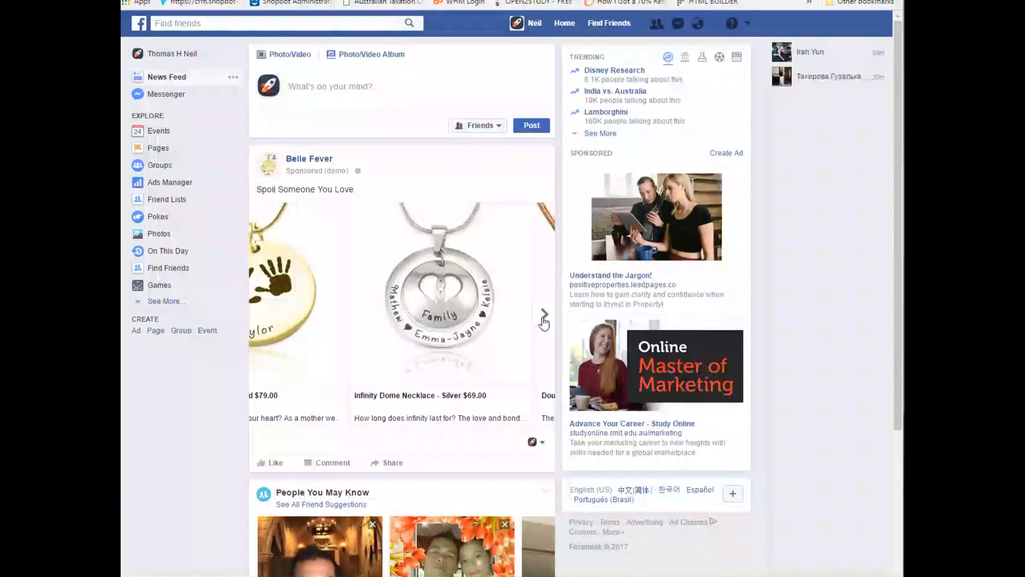
left_click(544, 320)
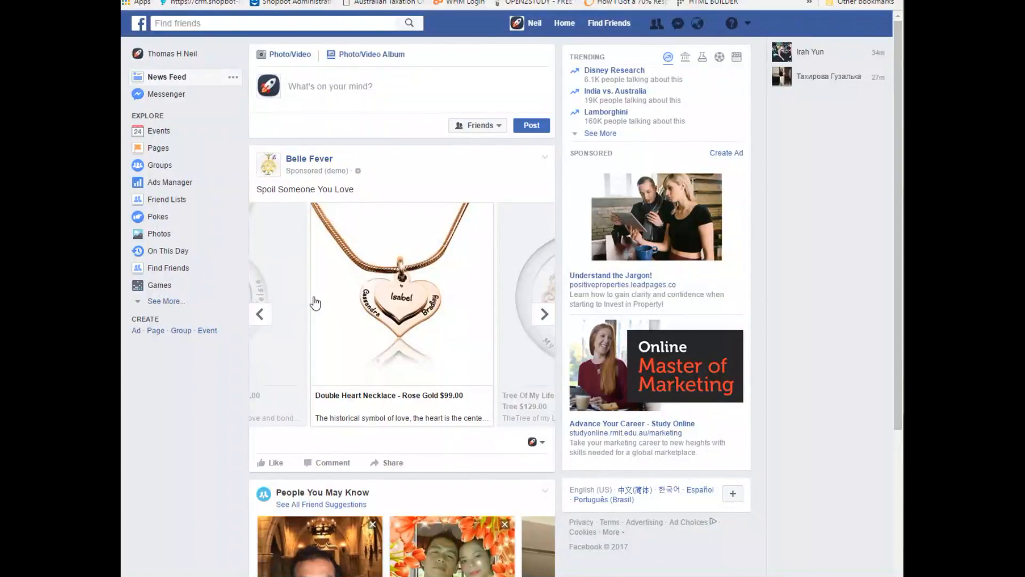
left_click(543, 315)
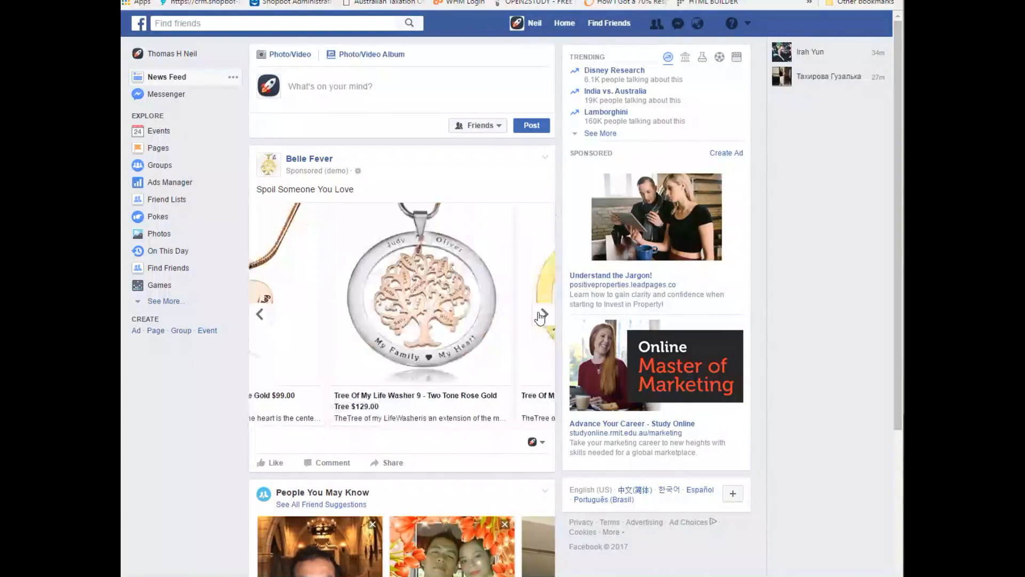
left_click(543, 315)
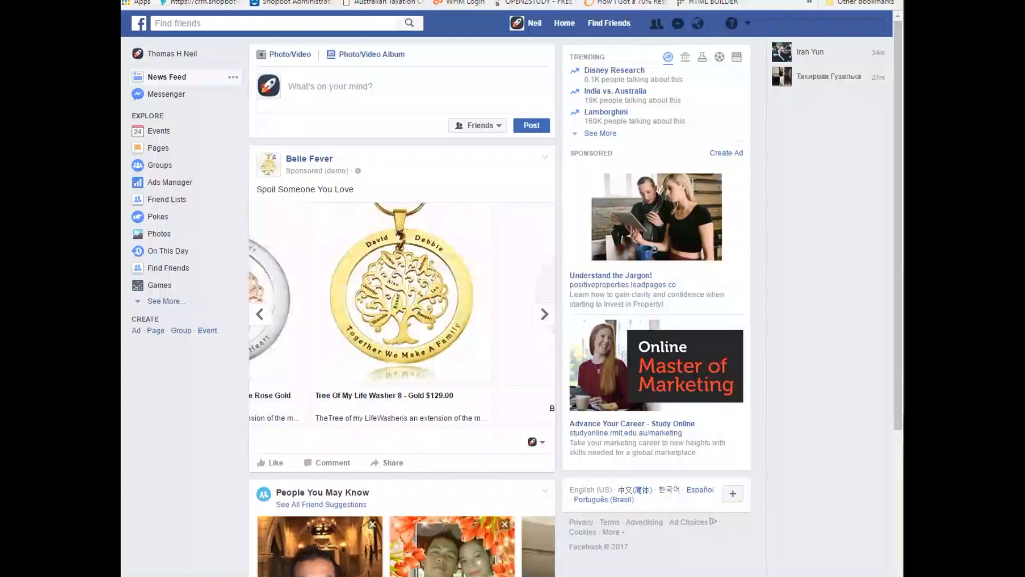